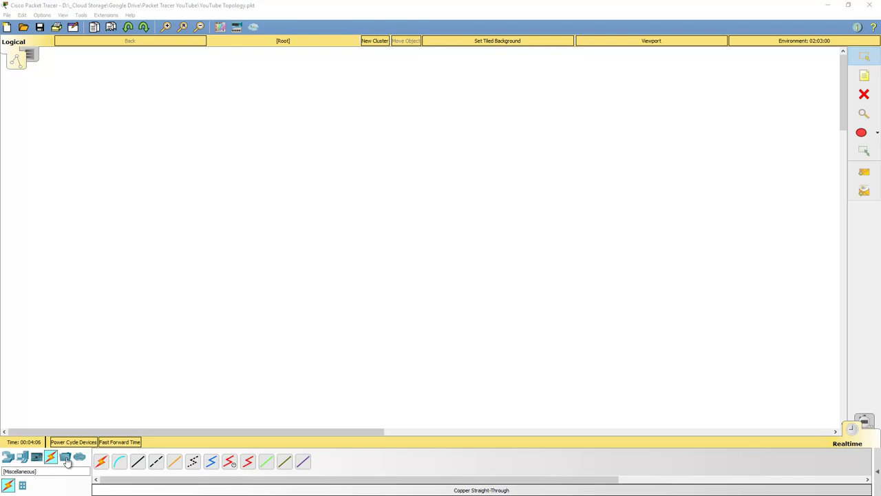
List the switch models, such as the 2960, 3560-24PS and 2950T, in the Network Devices library.
click(9, 460)
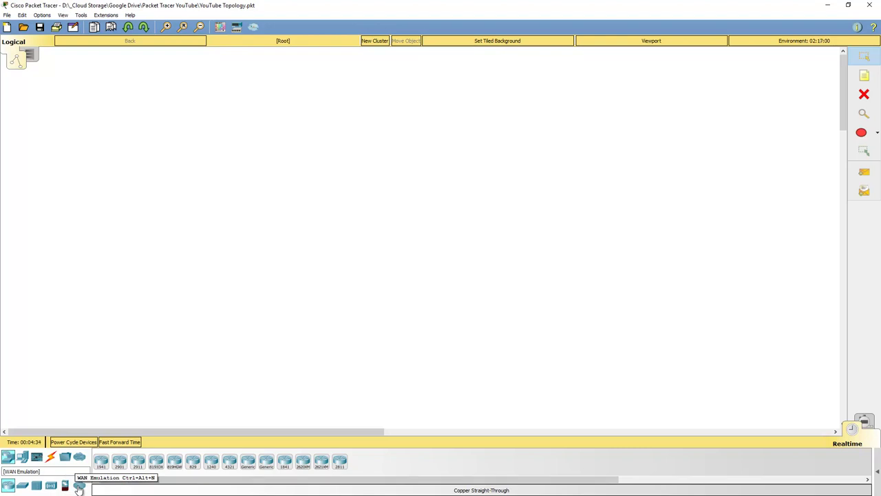
click(22, 487)
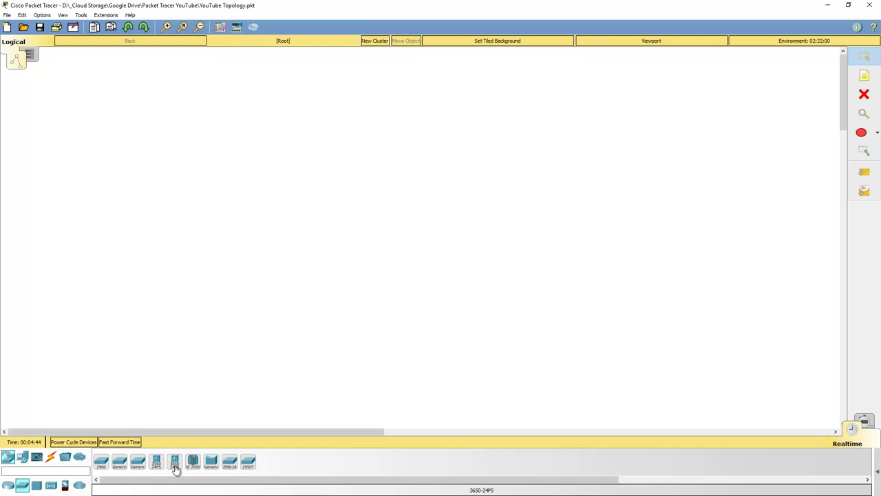
Place a 2960 switch on the left side of the workspace.
click(101, 465)
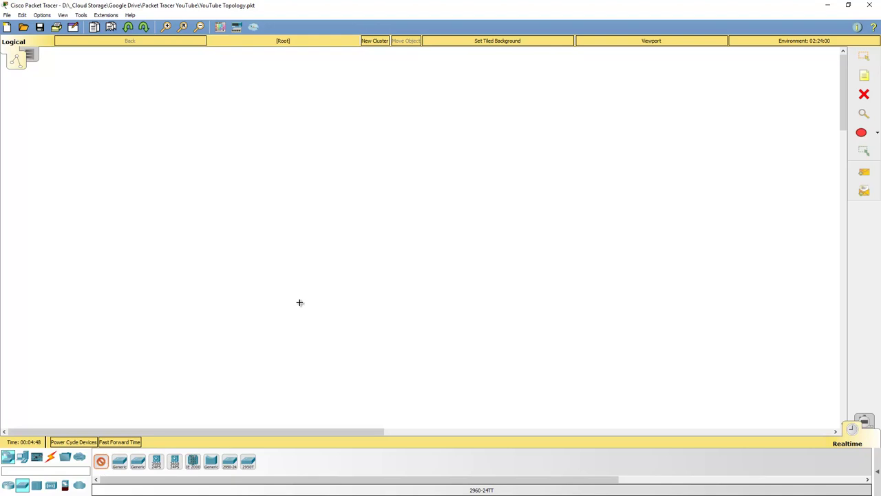
click(311, 282)
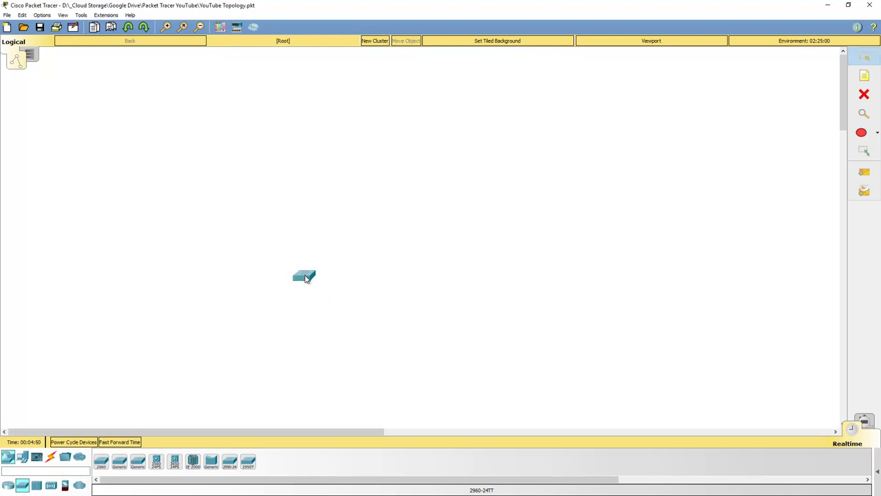
drag(307, 278, 159, 283)
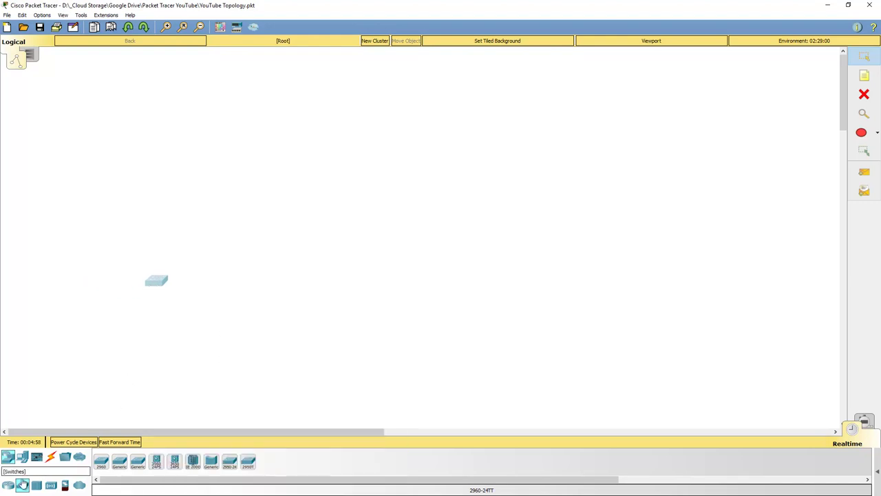
Add an 1841 router directly above the switch.
click(8, 484)
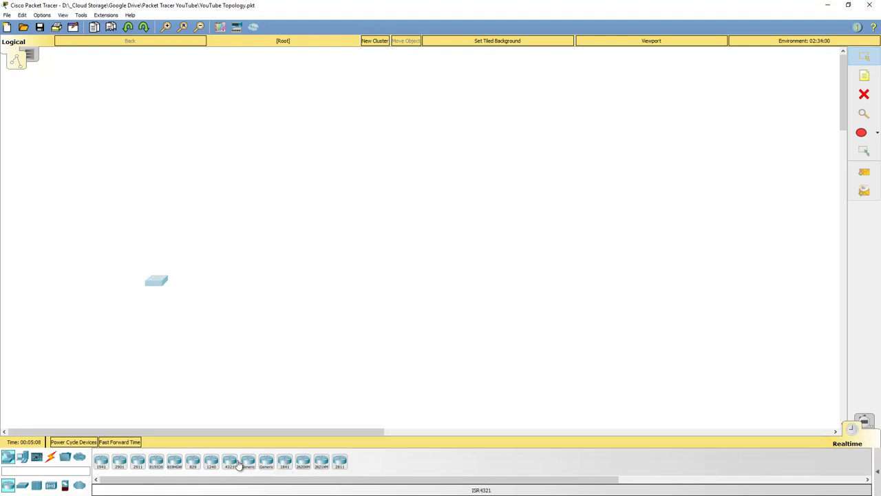
click(285, 461)
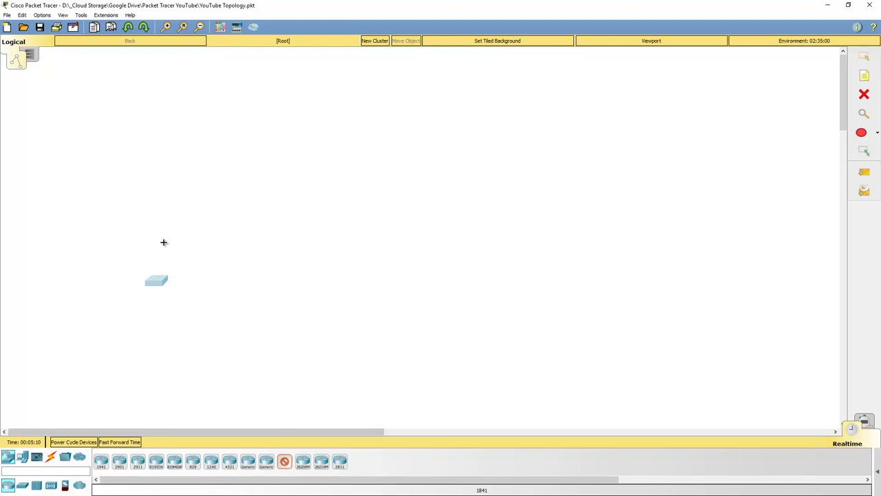
click(158, 219)
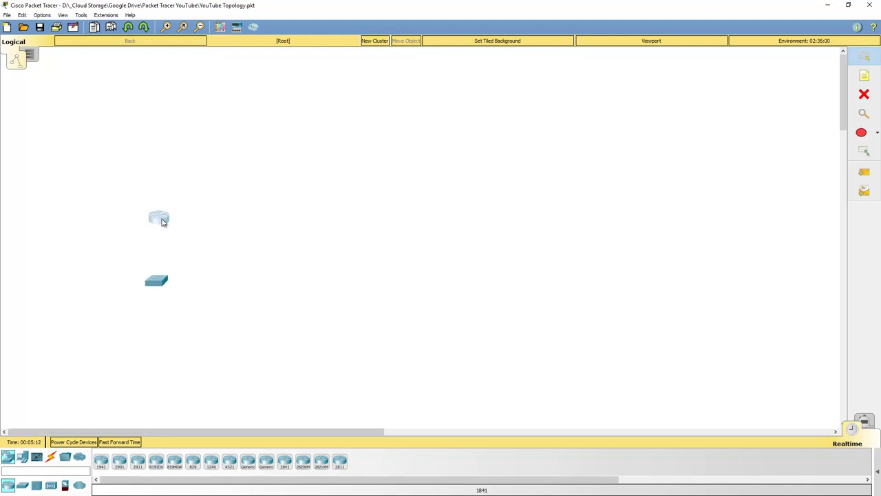
drag(163, 222, 159, 221)
mouse_move(158, 221)
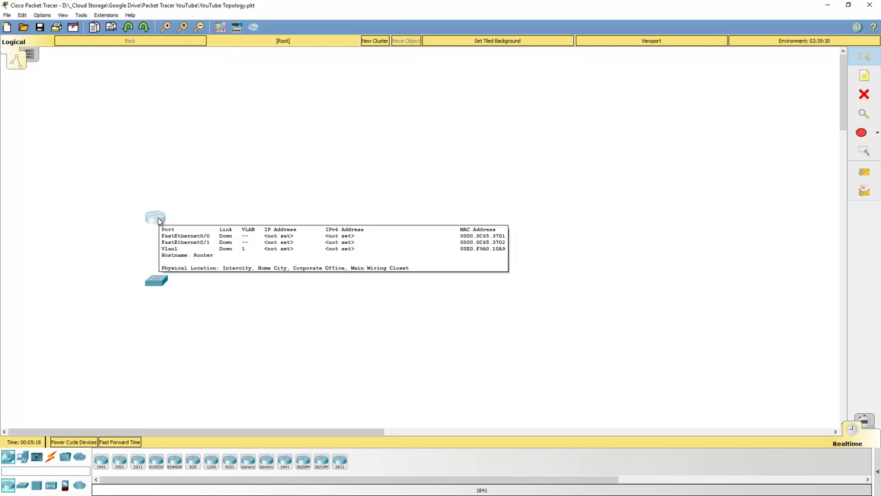
Drop four Laptop-PT devices in a row beneath the switch.
click(22, 457)
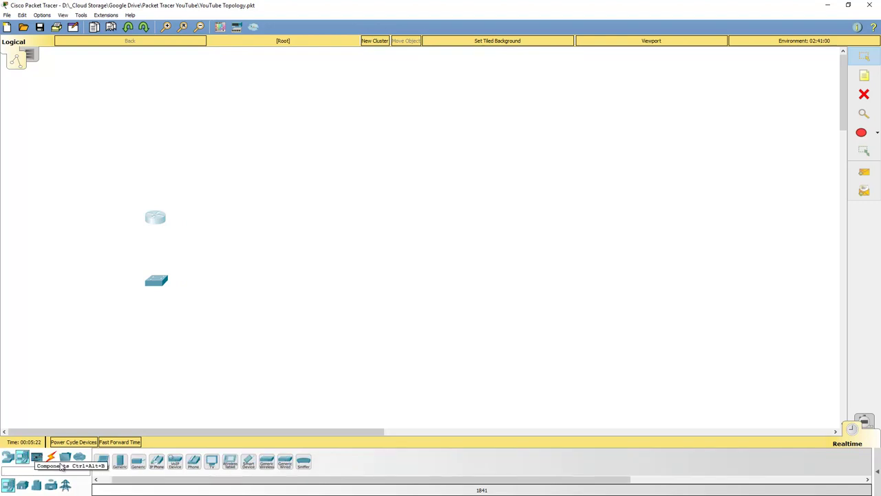
click(101, 462)
click(65, 319)
click(102, 461)
click(108, 339)
click(102, 462)
click(150, 350)
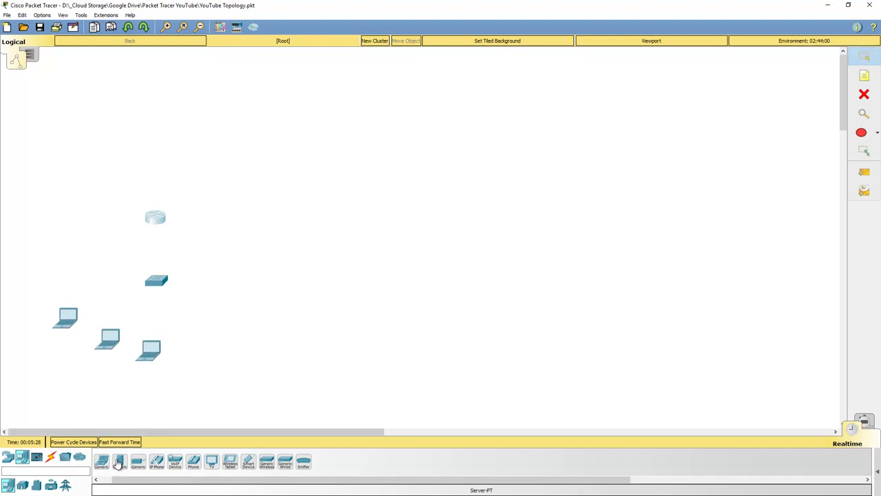
click(101, 462)
click(205, 315)
Line up the four laptops and center the router over the switch.
drag(205, 317, 216, 325)
drag(163, 355, 180, 350)
drag(110, 345, 125, 352)
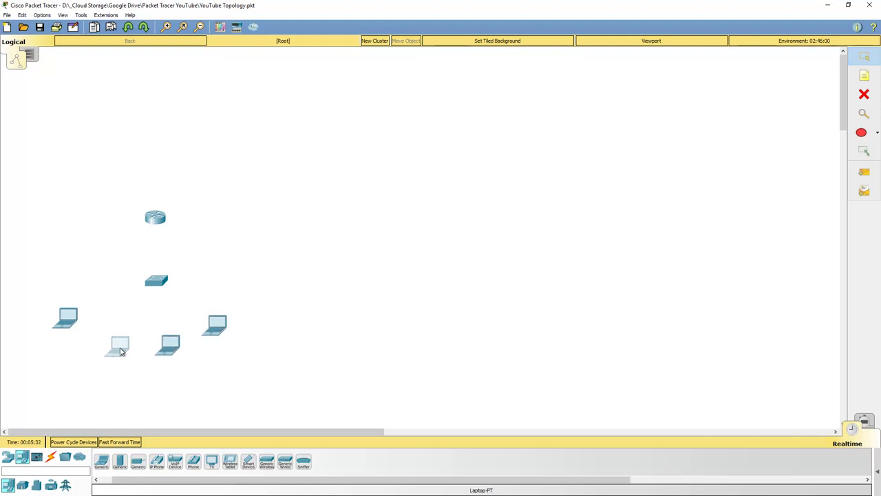
drag(74, 321, 88, 332)
drag(215, 324, 218, 330)
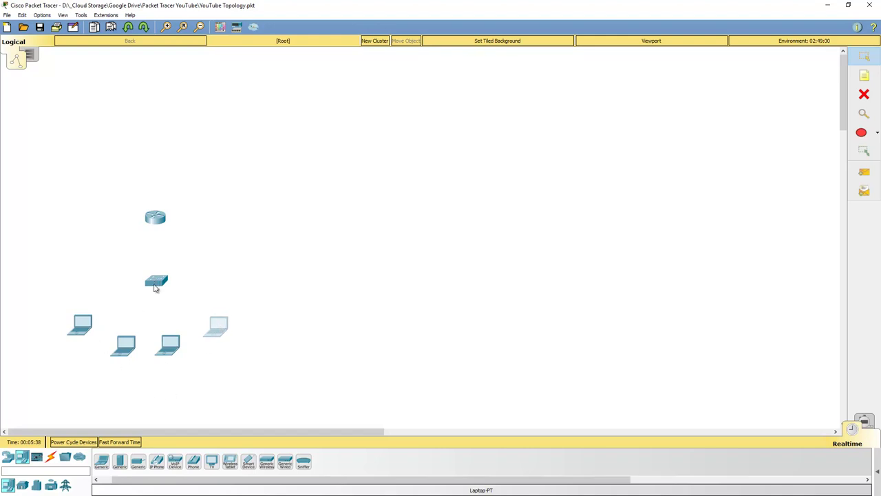
drag(157, 219, 161, 217)
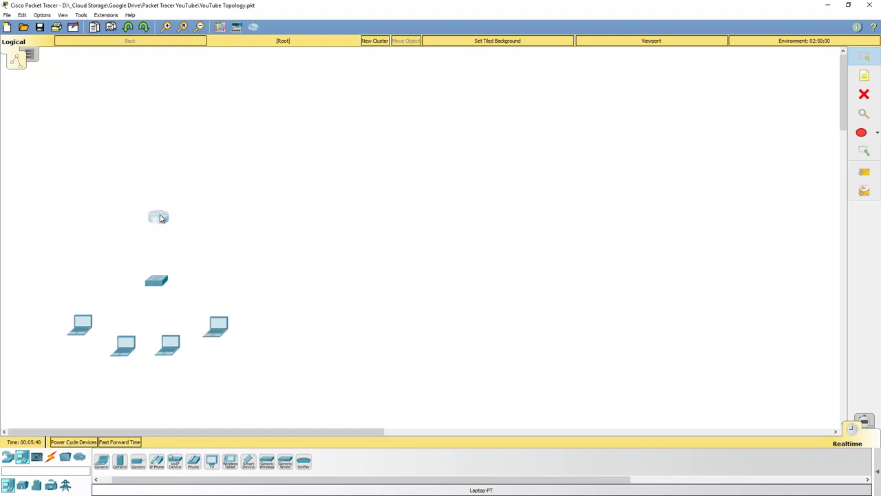
mouse_move(161, 219)
Pick the Copper Straight-Through cable and bring up the left laptop's port list.
click(51, 457)
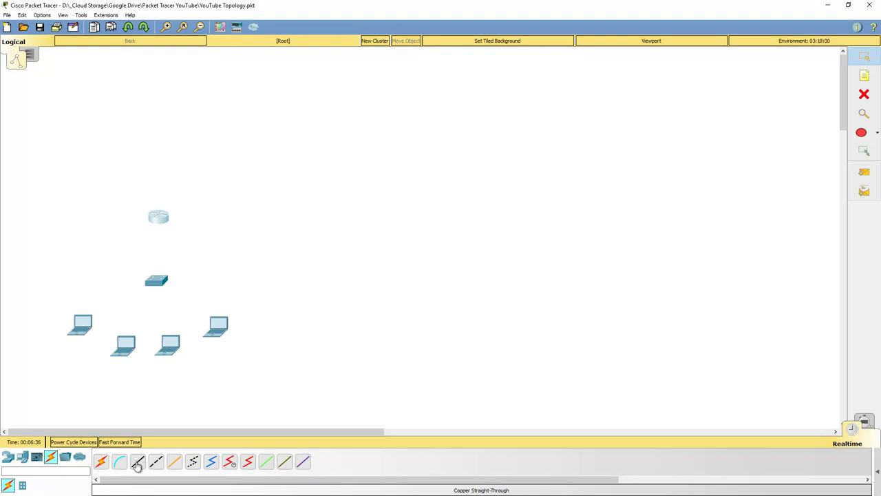
click(138, 463)
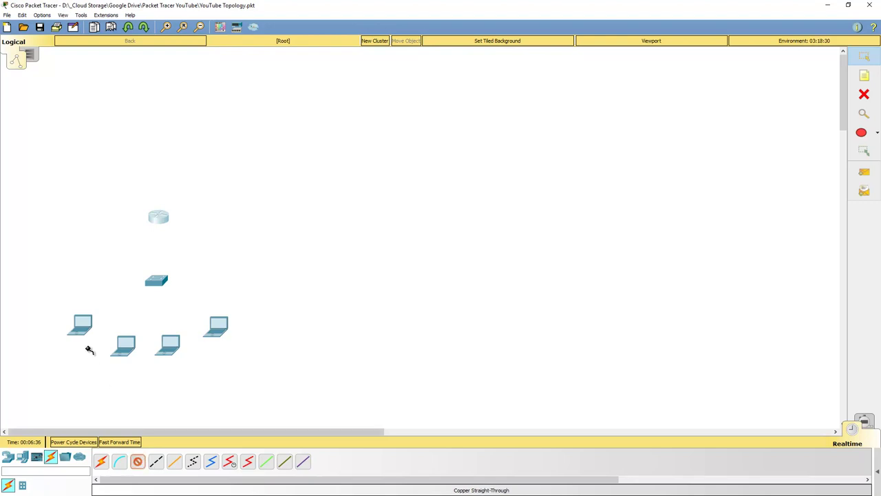
click(154, 286)
click(176, 301)
click(84, 326)
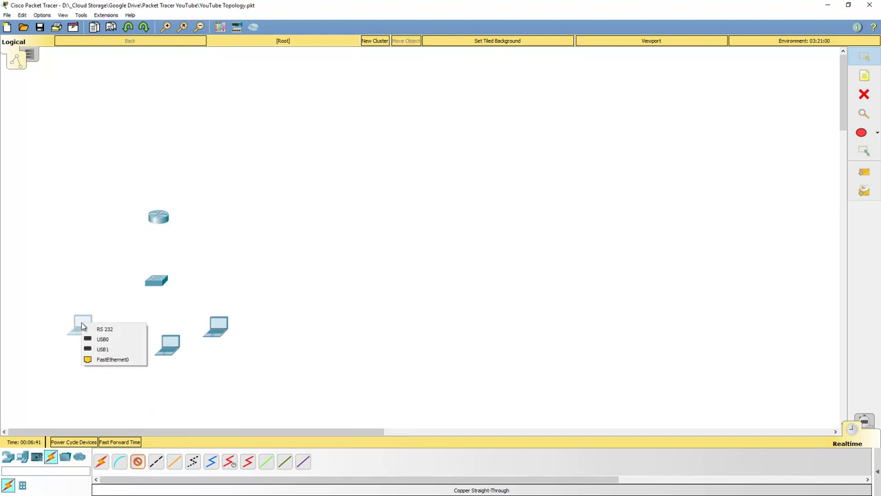
Start the cable at the left laptop's FastEthernet0 and bring it to the switch.
click(108, 359)
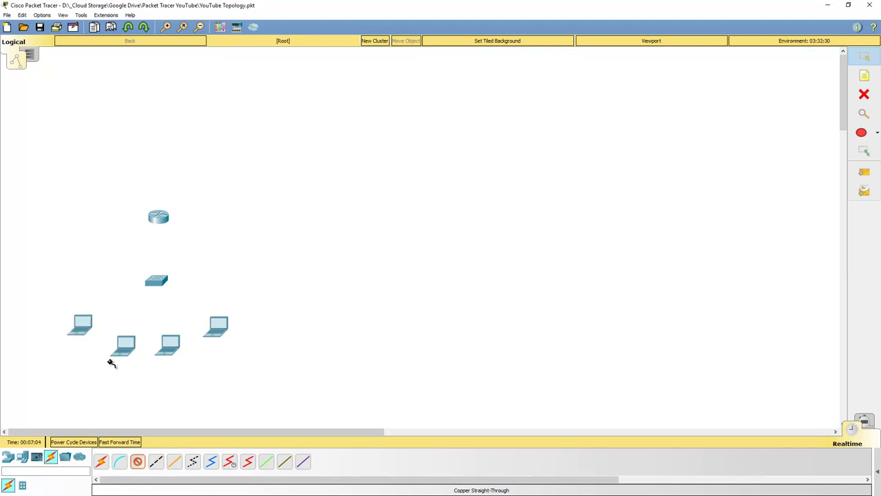
click(156, 283)
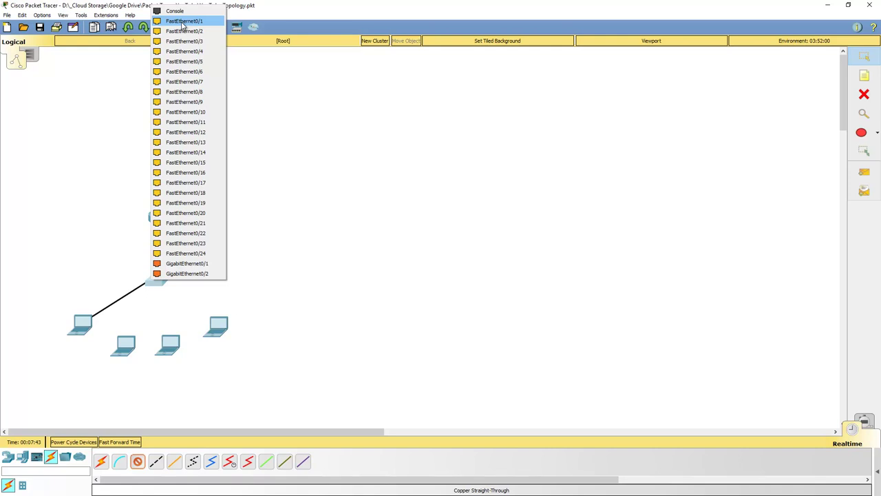
End the first cable on switch port Fa0/1 and wire the second laptop to Fa0/2.
click(193, 22)
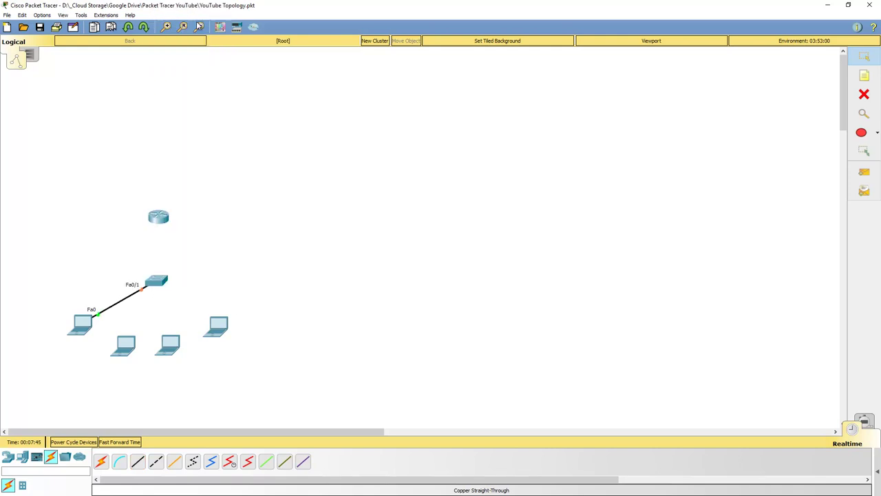
click(136, 462)
click(128, 347)
click(155, 380)
click(157, 281)
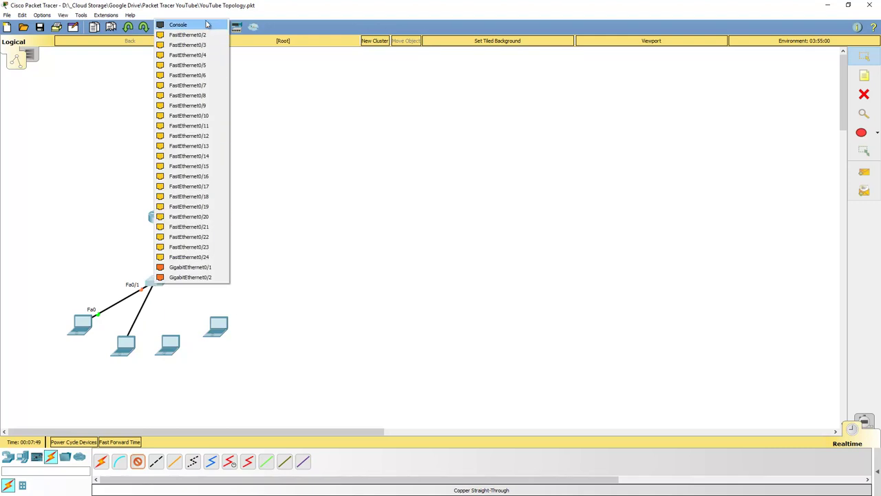
click(187, 34)
Cable the third and fourth laptops' FastEthernet0 to switch ports Fa0/3 and Fa0/4.
click(137, 461)
click(176, 346)
click(199, 377)
click(158, 282)
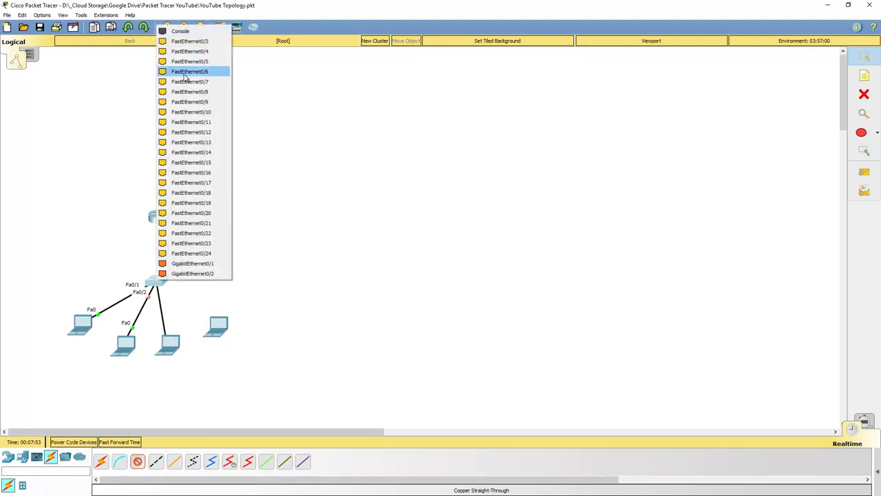
click(188, 41)
click(137, 461)
click(218, 331)
click(242, 362)
click(158, 282)
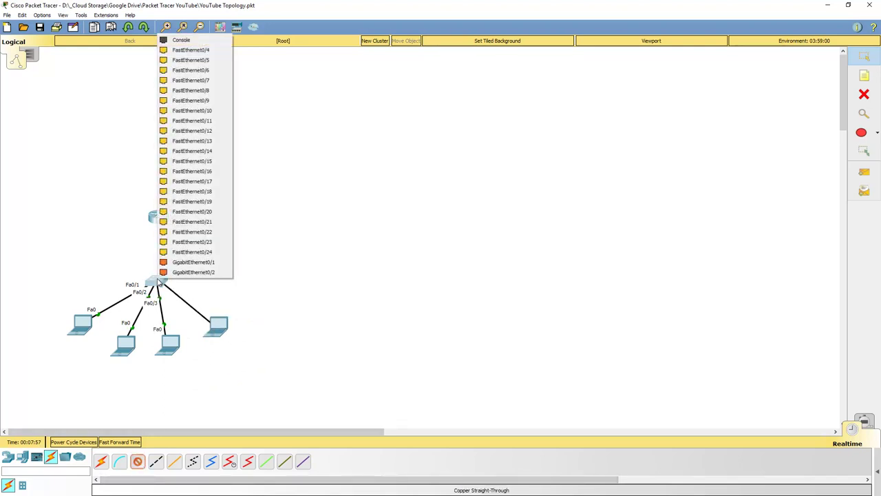
click(191, 49)
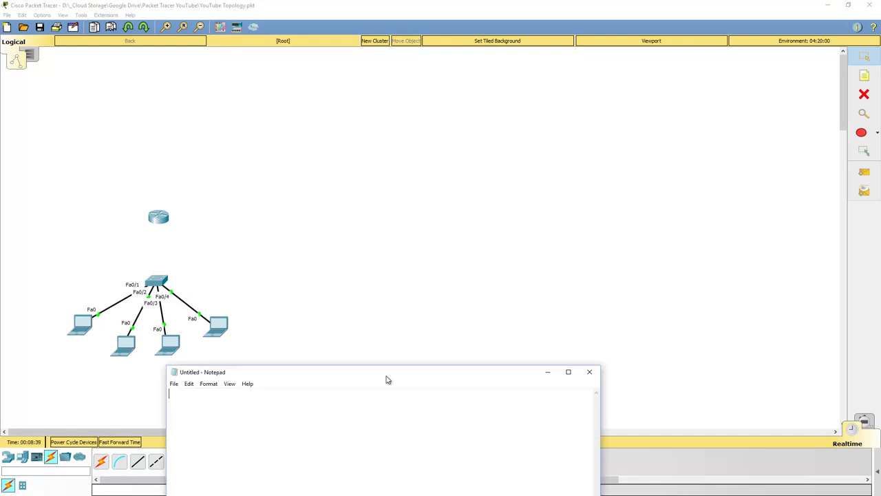
Trim the numbered list in Notepad down to pins 1, 2, 3 and 6.
drag(421, 246, 494, 106)
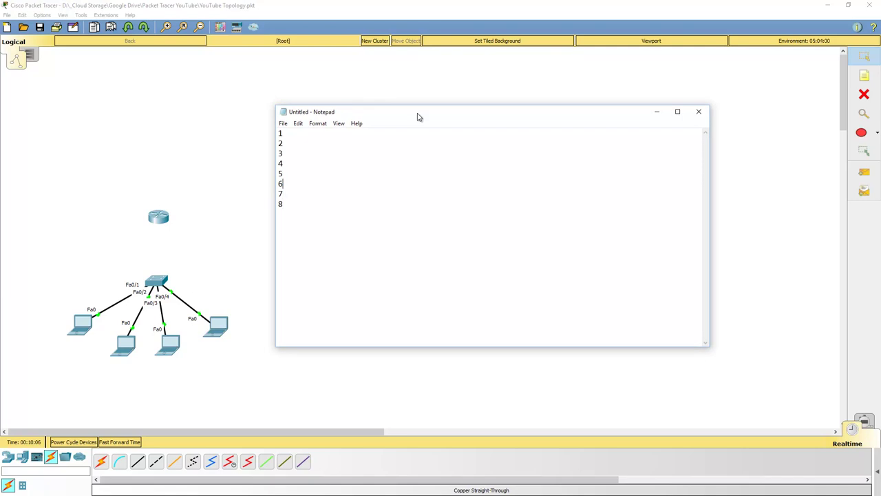
key(Up)
key(Up)
key(Up)
key(Up)
key(Up)
key(Up)
key(ctrl+Home)
key(Down)
key(BackSpace)
key(Down)
key(Delete)
key(BackSpace)
key(Down)
key(Delete)
key(Up)
key(Up)
key(Up)
key(Up)
key(Up)
key(Up)
key(Up)
key(Right)
Label the pins Data TX +, Data TX -, Data RX + and Data RX -, and select pin 1.
text(- Data TX)
text(+ - Data TX )
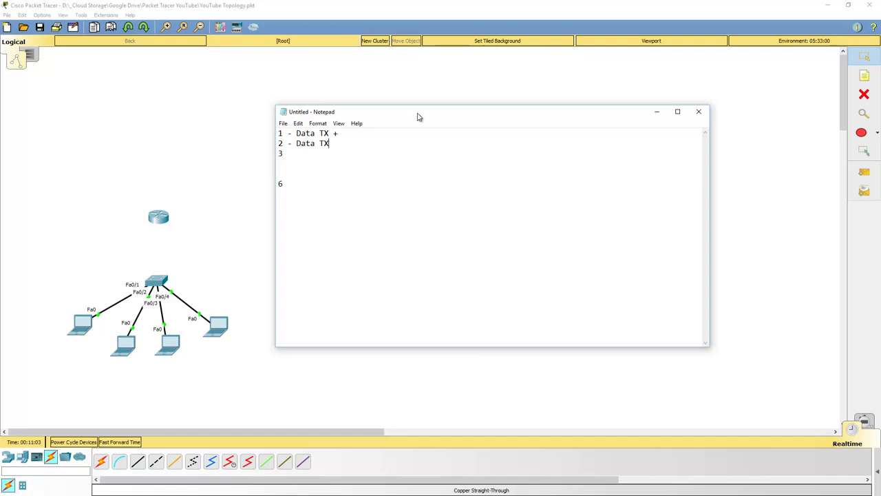
text(- - Data RX +6 - Data RX)
key(Up)
key(Up)
key(Up)
key(Up)
key(Up)
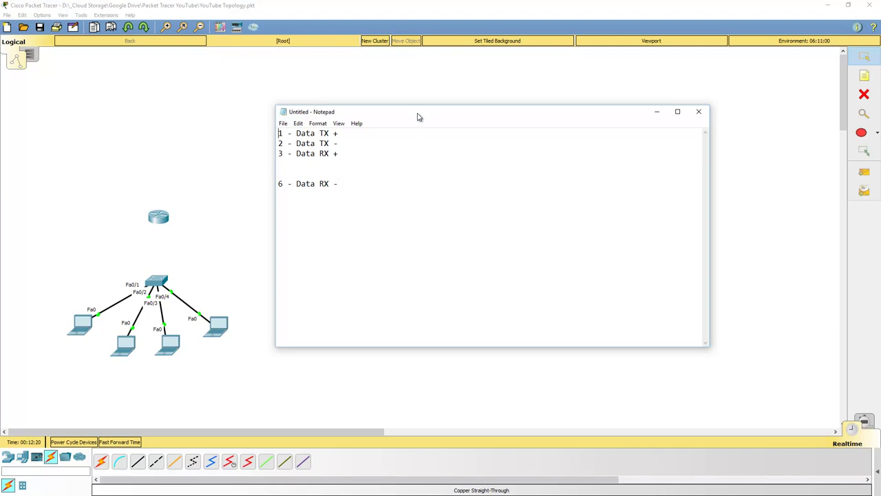
key(shift+Right)
Type pin numbers 1, 2, 3 and 6 on separate lines below the notes.
key(Right)
key(Right)
key(Right)
key(Right)
key(Right)
key(Right)
key(Right)
key(Right)
key(Right)
key(Right)
key(Right)
key(Right)
key(Right)
key(Down)
key(Right)
key(Right)
key(Right)
key(Right)
key(Right)
key(Right)
key(Right)
key(Right)
key(Right)
key(Right)
key(Right)
key(Right)
key(Right)
key(Down)
key(Down)
key(Down)
key(Down)
text(1)
key(Return)
text(2)
key(Return)
text(3)
key(Return)
text(6)
key(Up)
Add '-----' and the matching pin to rows 1, 2 and 3, and indent the pin 6 row.
text(-----	1)
key(Down)
text(-----	2)
key(Down)
text(-----	3)
key(Down)
key(Tab)
text(-----	6)
key(Return)
key(Return)
text(1)
key(Tab)
text(-----)
drag(296, 133, 338, 133)
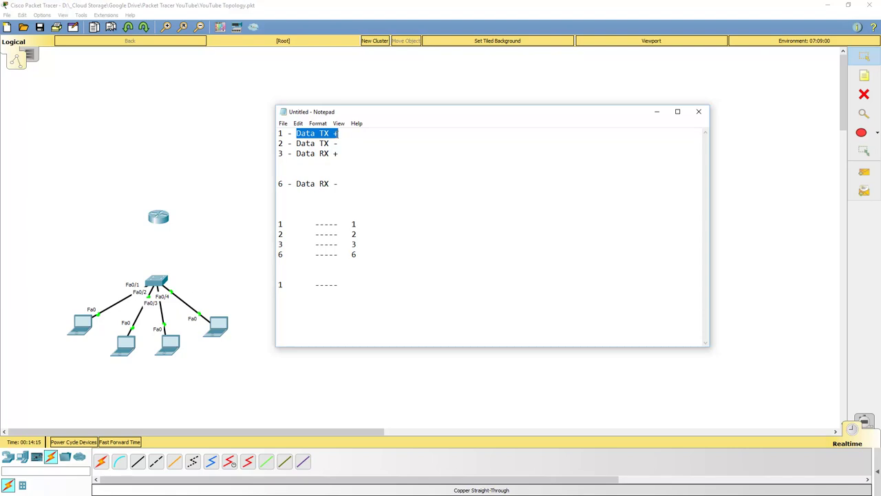
drag(296, 153, 339, 143)
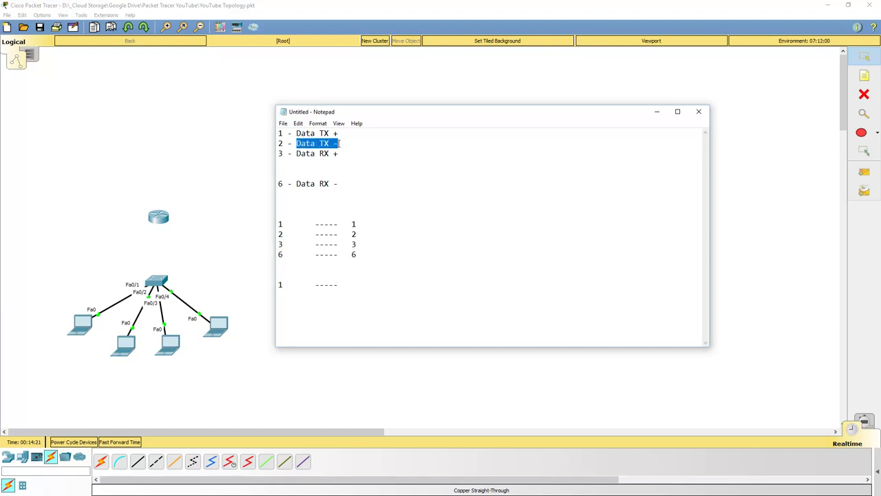
drag(296, 183, 340, 180)
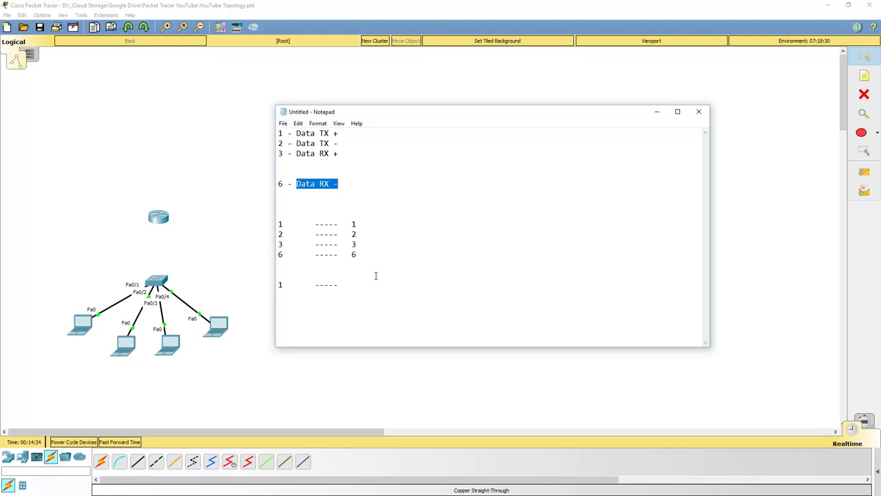
Insert the pin pair lines '1&3' and '2&6' below the pin notes.
click(350, 201)
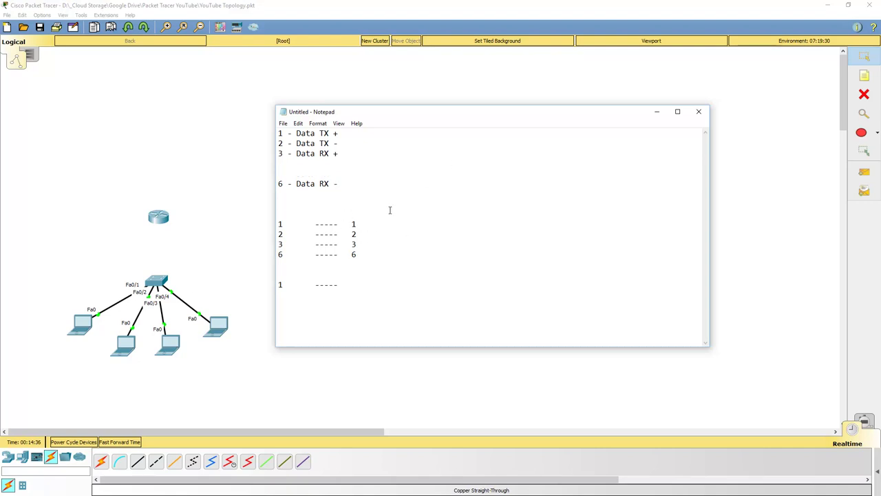
key(Return)
key(Return)
text(1&3)
key(Return)
text(2&)
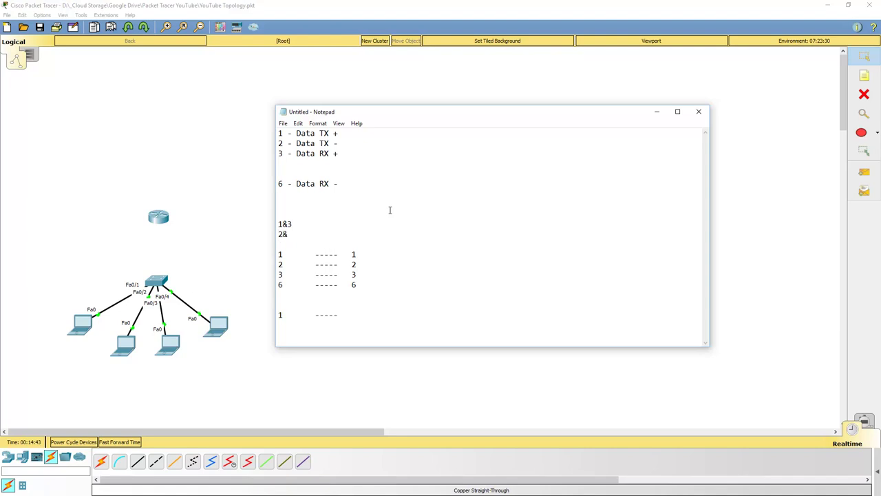
text(6)
Complete the '1 ----- 3' row and add a '2 ----- 6' row.
key(Down)
key(Down)
key(Down)
key(Down)
key(Down)
key(Down)
key(Down)
key(Down)
key(Right)
key(Right)
key(Right)
key(Right)
key(Right)
key(Right)
key(Right)
key(Tab)
text(3)
key(Return)
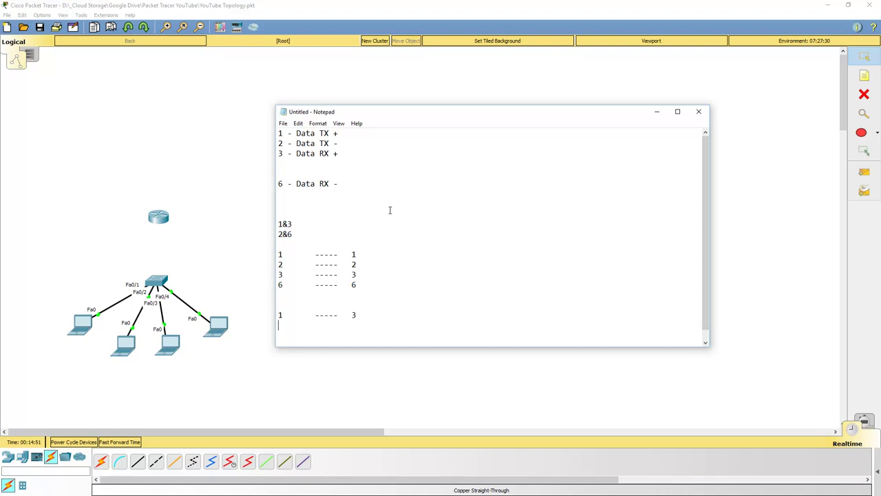
text(2)
key(Tab)
text(-----   6)
Add the crossover rows '3 ----- 1' and '6 ----- 2'.
key(Return)
text(3)
key(Tab)
text(-----   1)
key(Return)
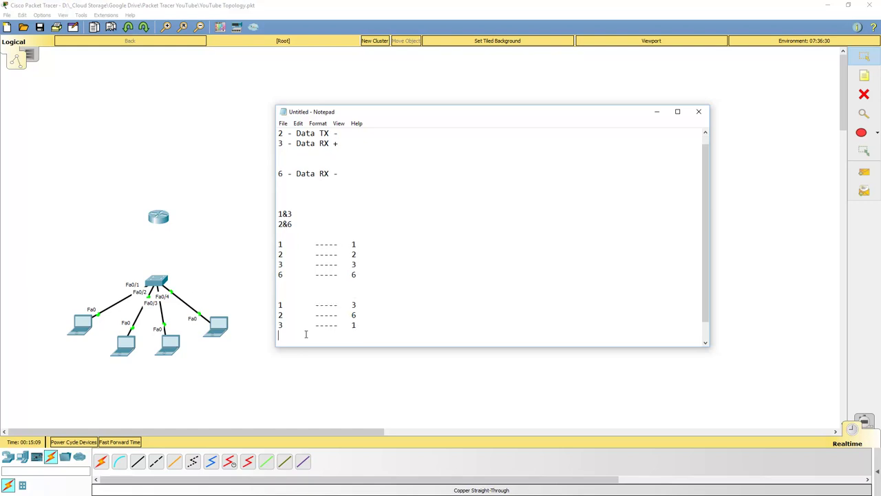
text(6       1)
text(11)
key(BackSpace)
key(BackSpace)
key(BackSpace)
text(-----   2)
Highlight the crossover rows and the TX/RX labels on pins 2 and 6 for review.
drag(279, 303, 357, 304)
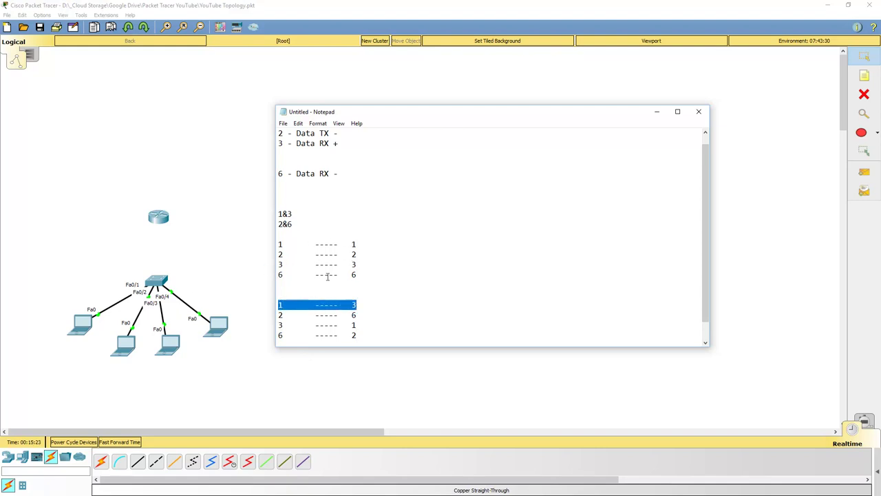
click(287, 316)
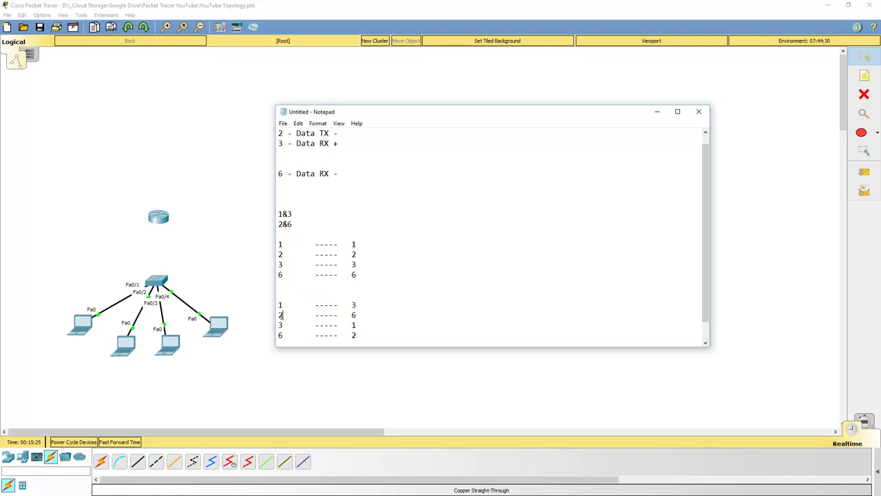
click(355, 325)
drag(279, 304, 279, 325)
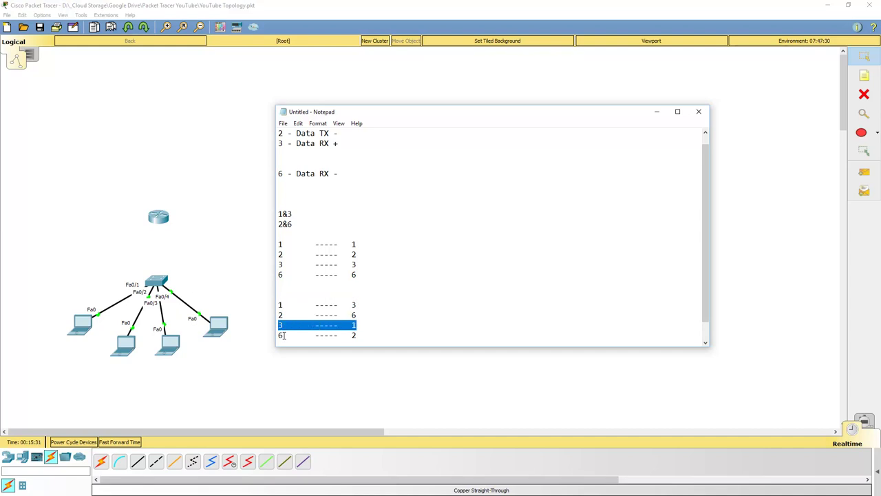
drag(355, 335, 279, 335)
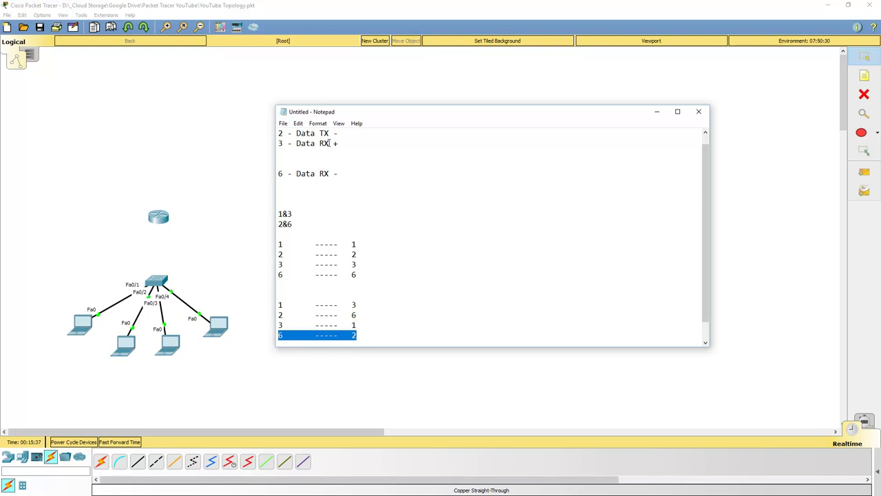
drag(319, 133, 339, 143)
scroll(317, 143, up, 1)
drag(319, 184, 339, 184)
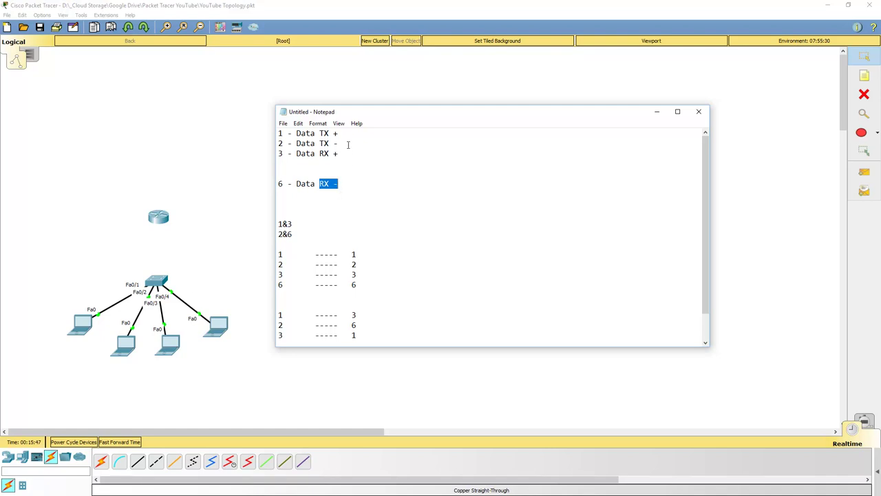
scroll(397, 242, down, 1)
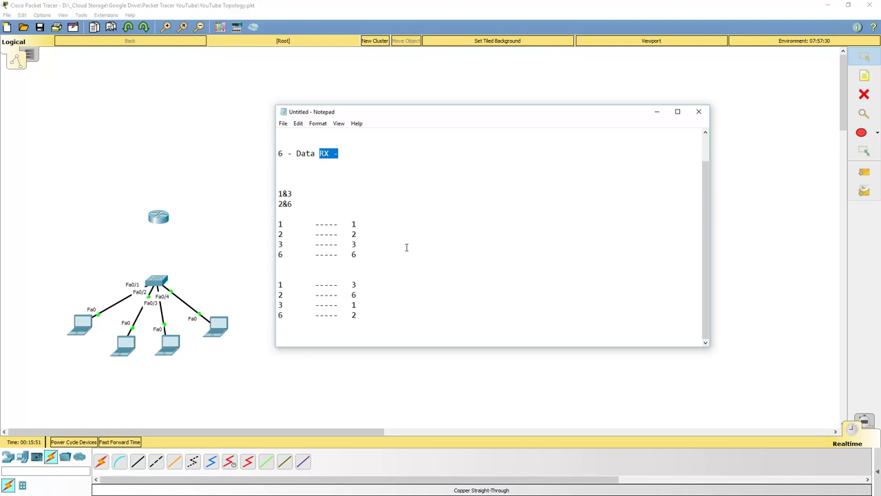
Minimize Notepad and place two new laptops to the right of the topology.
click(657, 111)
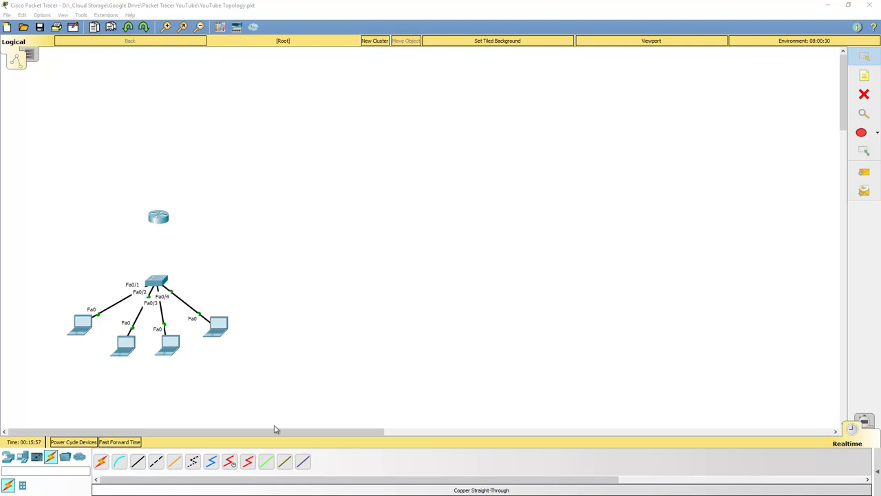
click(22, 462)
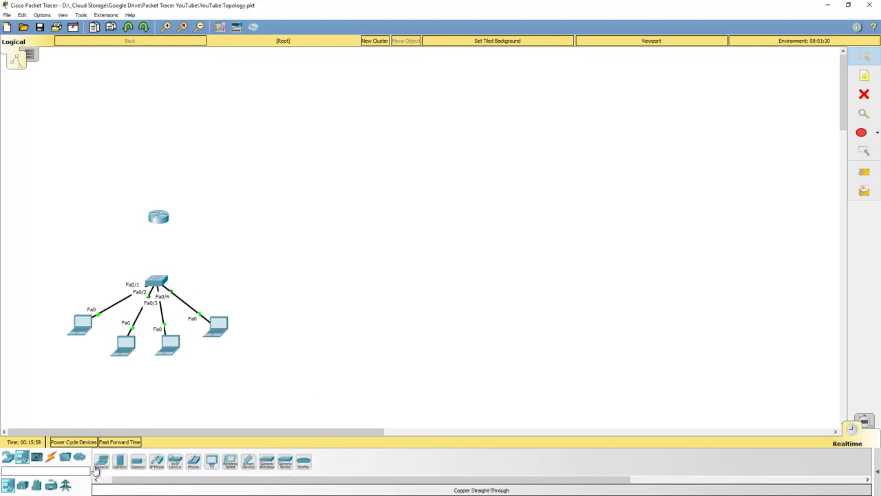
drag(102, 462, 390, 256)
drag(109, 462, 467, 273)
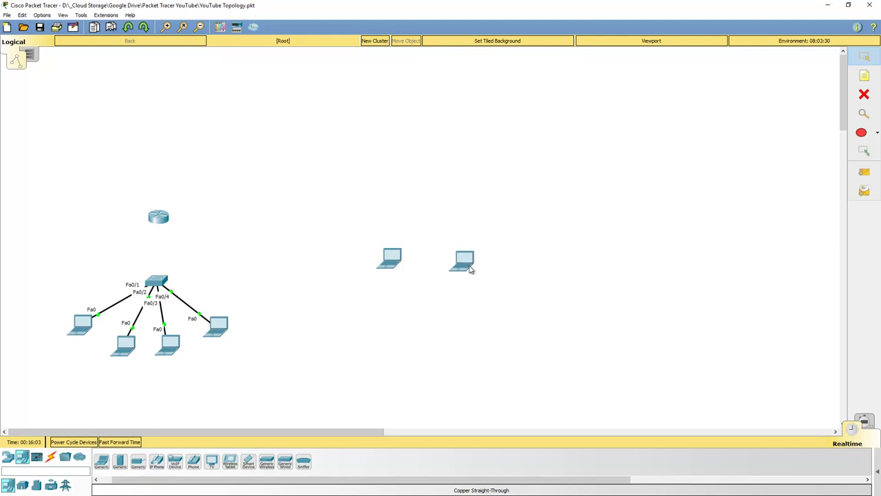
drag(401, 261, 404, 263)
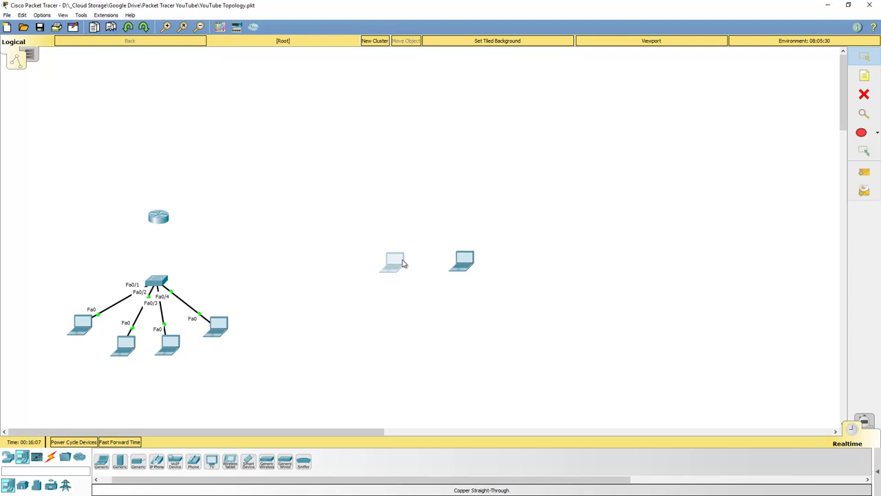
mouse_move(469, 268)
Join the two new laptops FastEthernet0 to FastEthernet0 with a Copper Cross-Over cable.
mouse_move(159, 283)
click(50, 457)
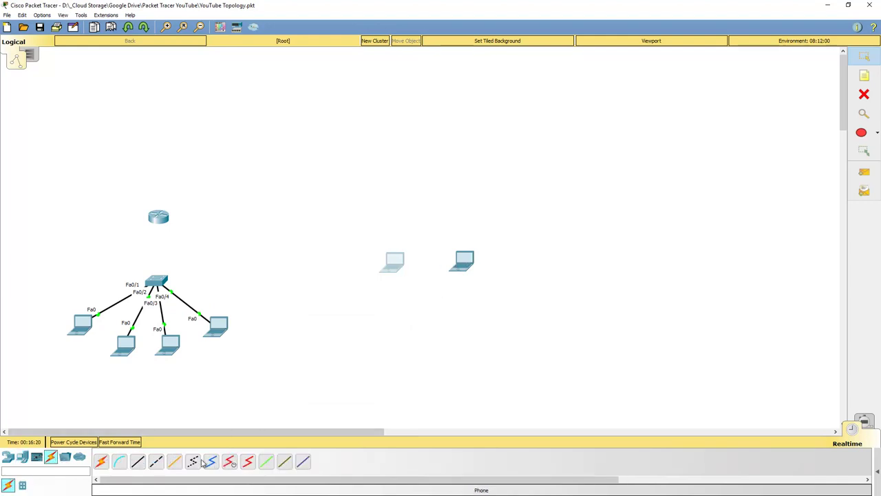
click(158, 465)
click(394, 263)
click(418, 297)
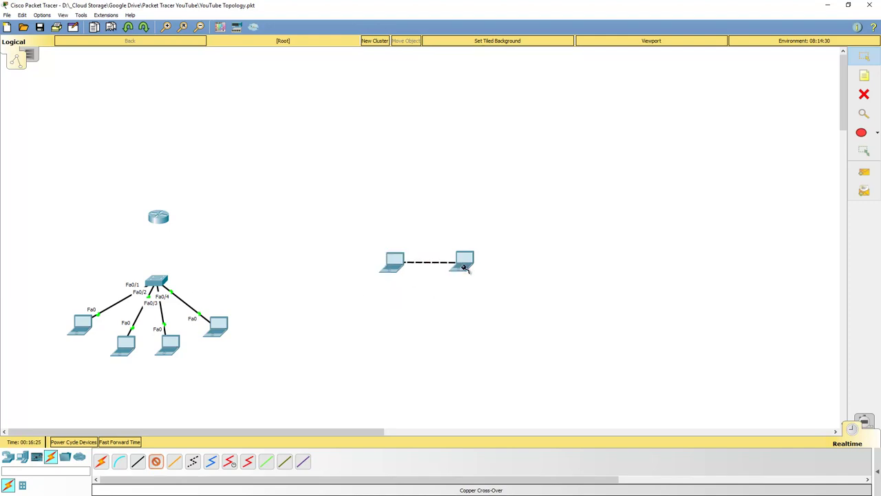
click(464, 260)
click(492, 293)
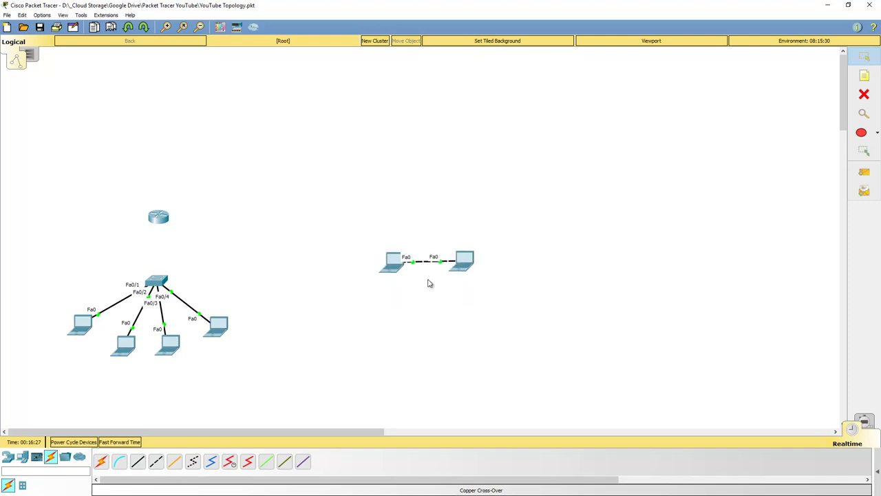
drag(394, 263, 386, 265)
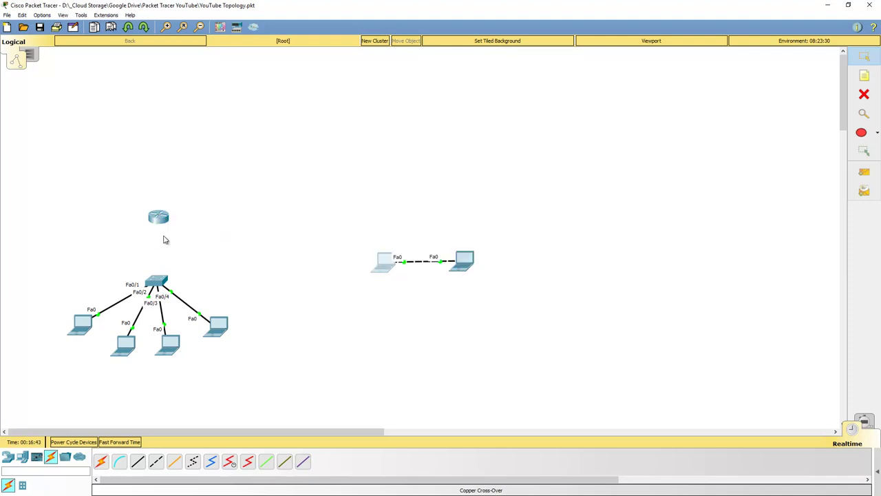
Run a copper straight-through cable from switch GigabitEthernet0/1 to router FastEthernet0/1.
click(138, 461)
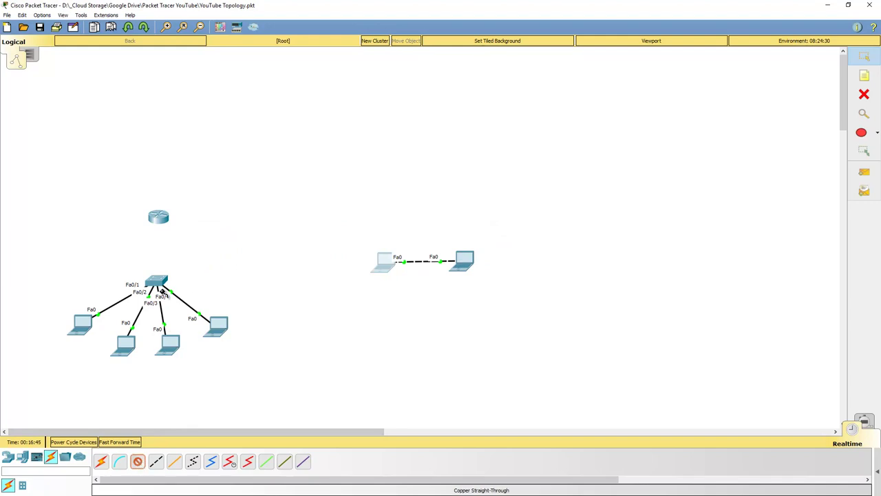
click(158, 281)
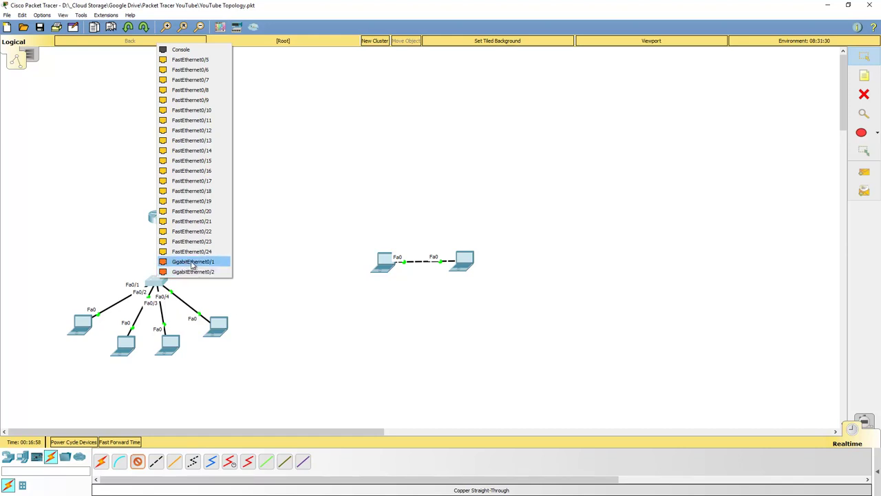
click(216, 262)
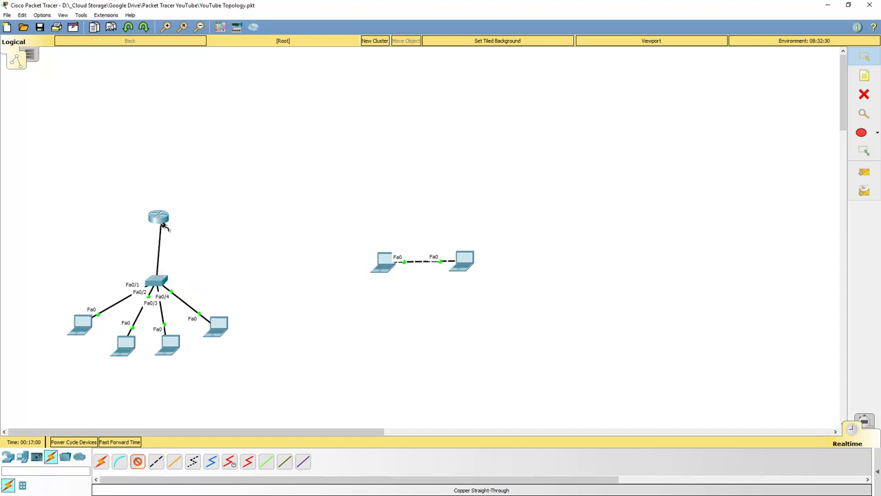
click(159, 219)
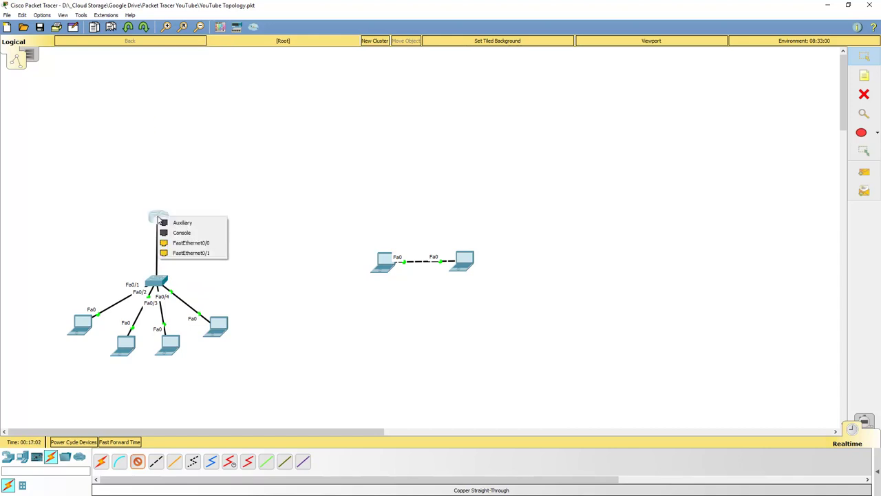
click(210, 255)
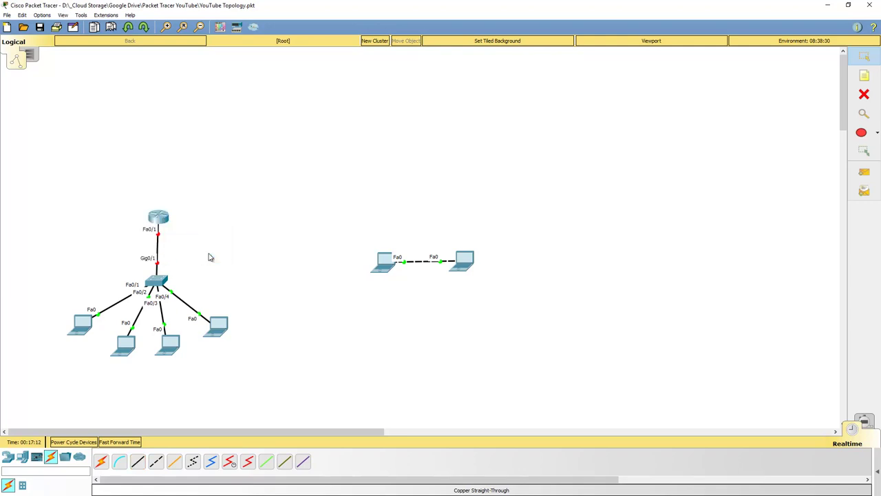
Type Inside and Outside on separate lines below the second pin-mapping table in Notepad.
mouse_move(158, 228)
key(alt+Tab)
click(386, 315)
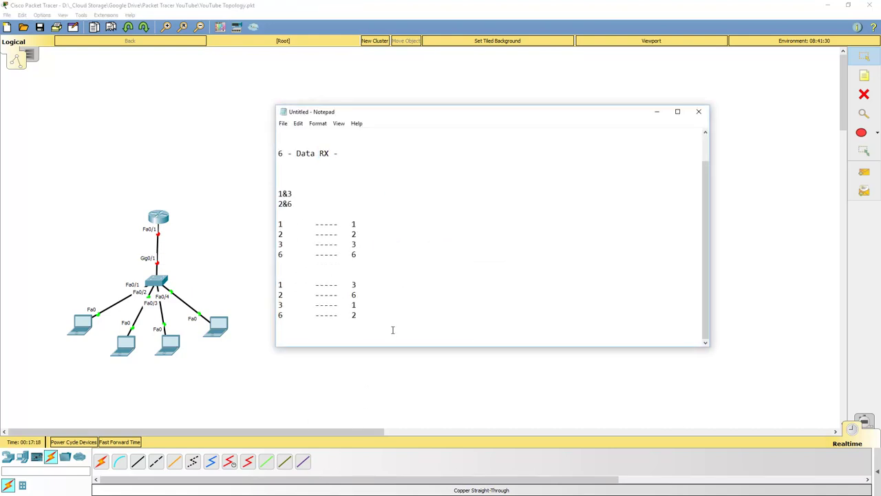
key(Return)
key(Return)
key(Return)
key(Return)
key(Return)
key(Return)
key(Return)
key(Return)
key(Return)
key(Return)
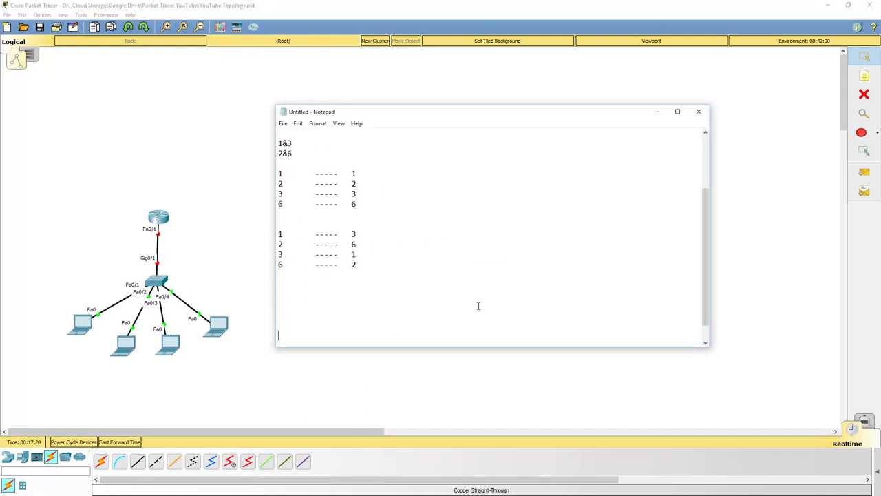
scroll(335, 325, down, 1)
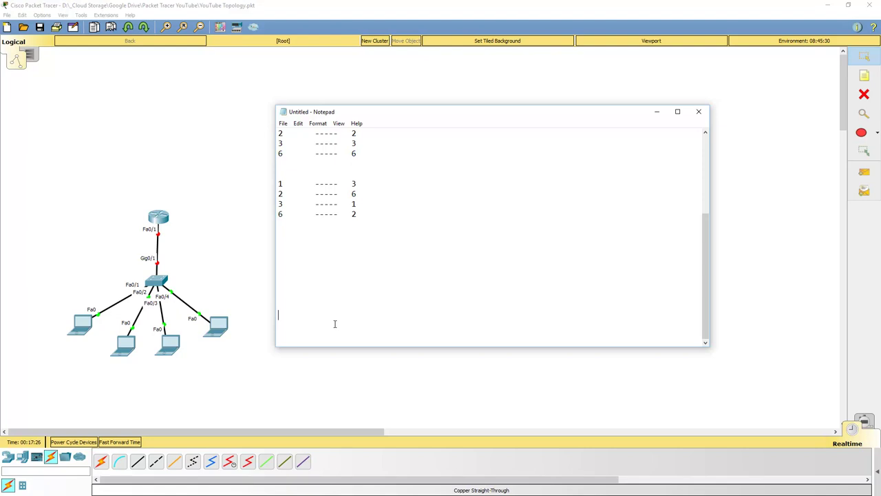
text(Ins Lin)
key(BackSpace)
key(BackSpace)
key(BackSpace)
key(BackSpace)
text(ide)
key(Return)
text(Out)
Add the values 1 and 0 on separate lines after a blank line.
key(shift+Right)
key(Down)
key(shift+Left)
key(Right)
key(End)
key(Return)
text(1)
key(Return)
text(0)
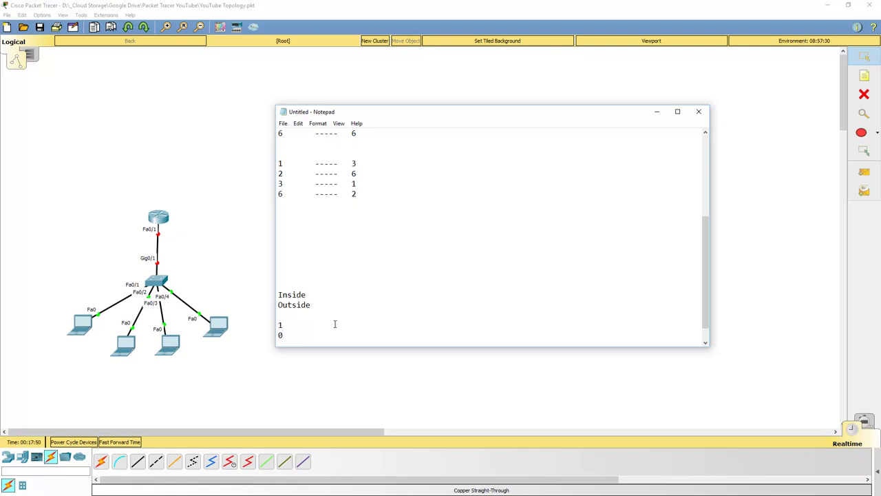
Move the cursor and adjust the selection around the 1 and 0 entries.
key(Up)
key(Up)
key(Up)
key(shift+Left)
key(Down)
key(Down)
key(Down)
key(Down)
key(Down)
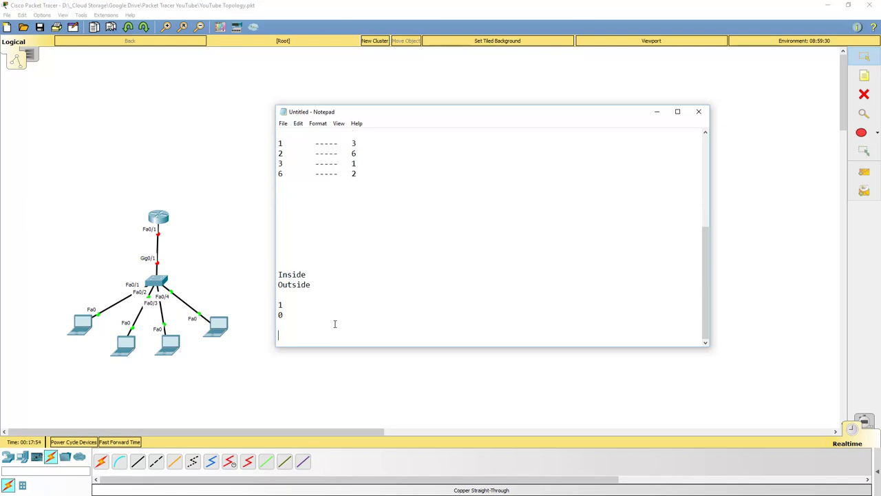
key(shift+Up)
key(Up)
key(Down)
key(shift+Right)
key(Right)
key(Right)
Delete the two cross-over-linked laptops on the right with the Delete tool.
click(658, 111)
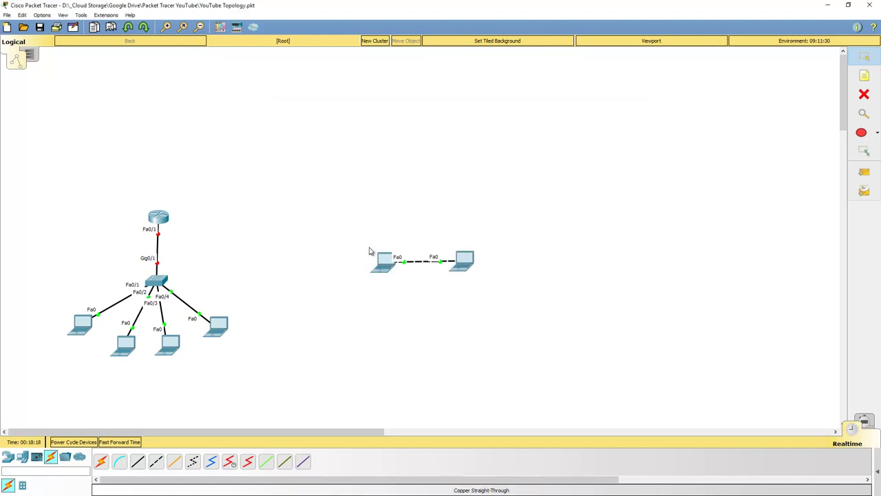
click(872, 93)
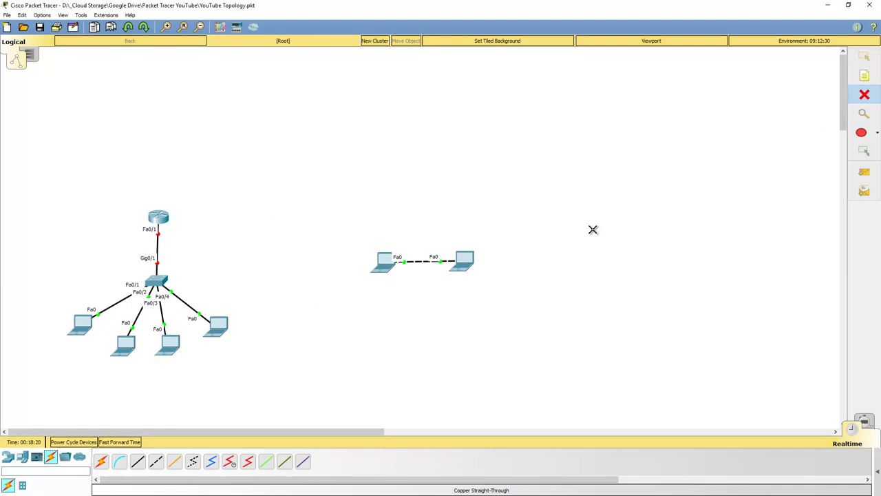
click(389, 264)
click(475, 263)
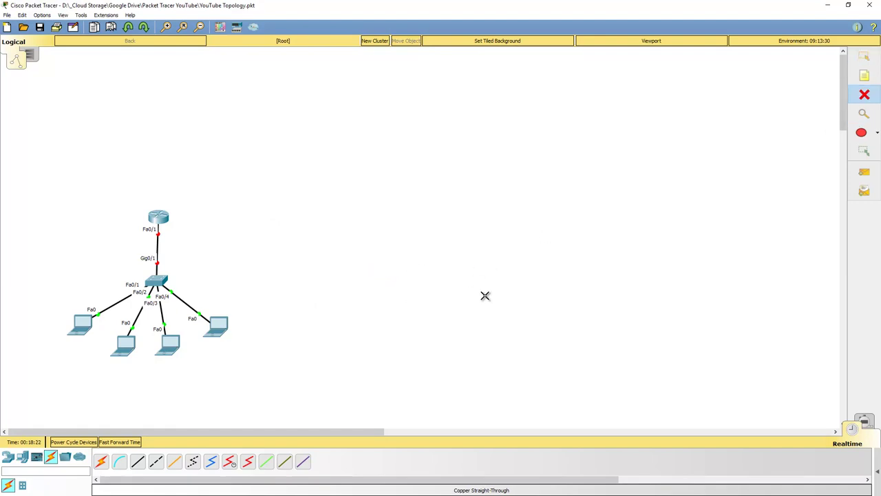
click(865, 57)
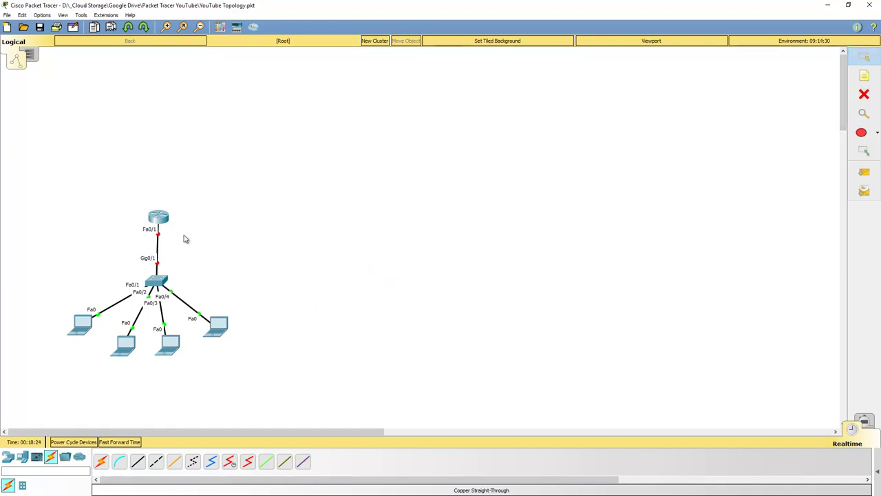
click(22, 457)
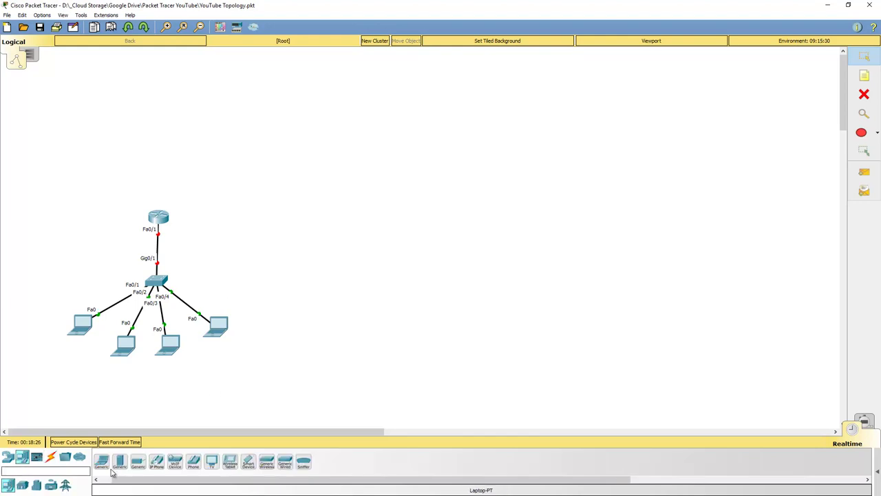
Place two 2960 switches side by side on the canvas.
click(9, 457)
click(22, 485)
click(101, 460)
click(342, 259)
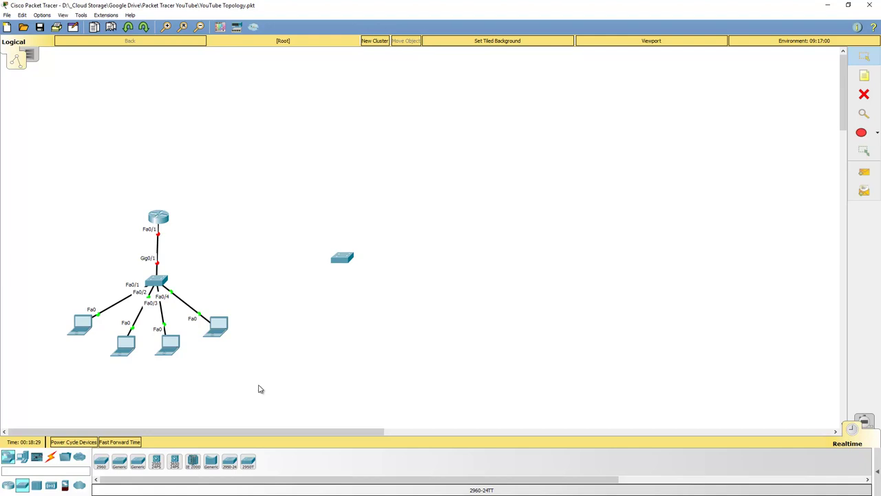
click(101, 460)
click(413, 258)
Link the two switches Gig0/1 to Gig0/1 with a copper cross-over cable.
click(50, 457)
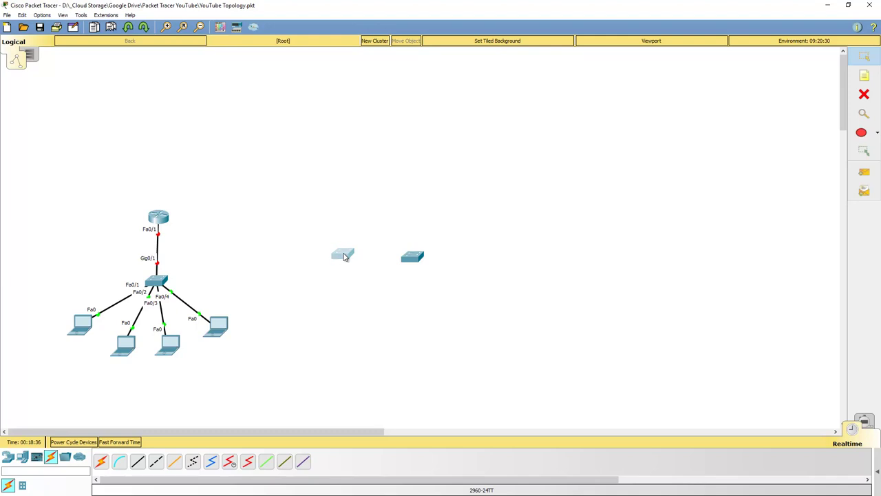
mouse_move(347, 260)
click(156, 461)
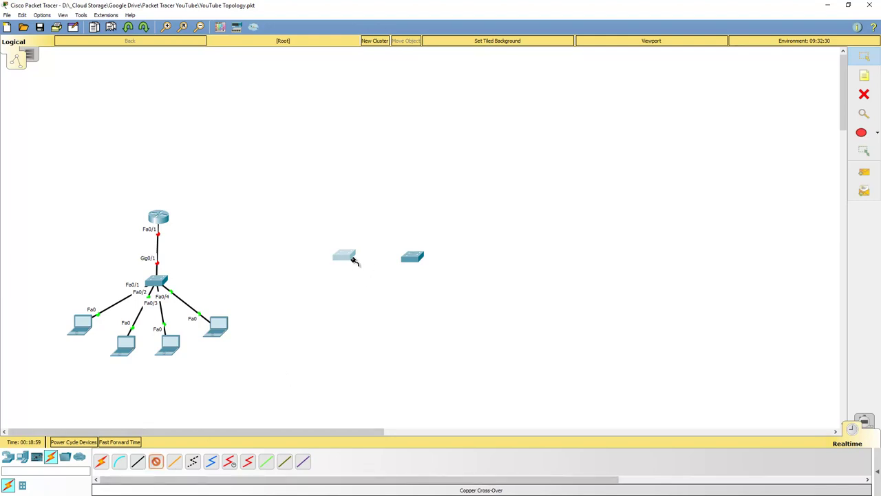
click(350, 258)
click(364, 260)
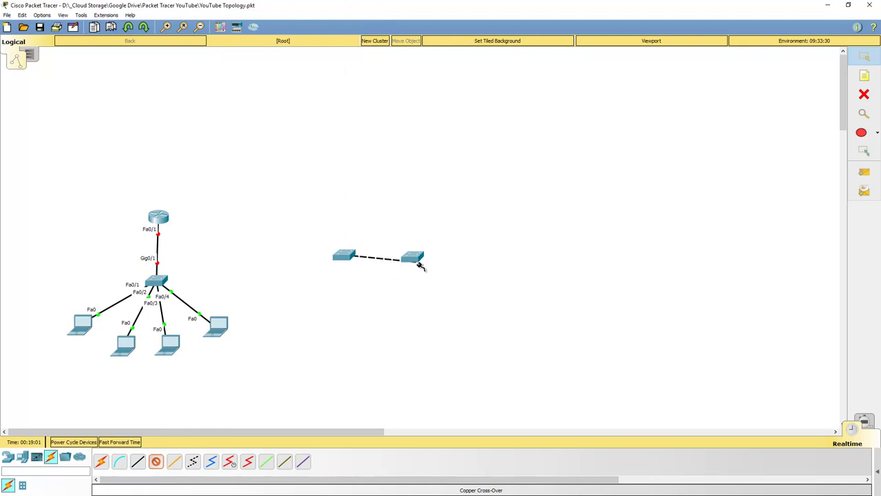
click(417, 259)
drag(421, 266, 441, 259)
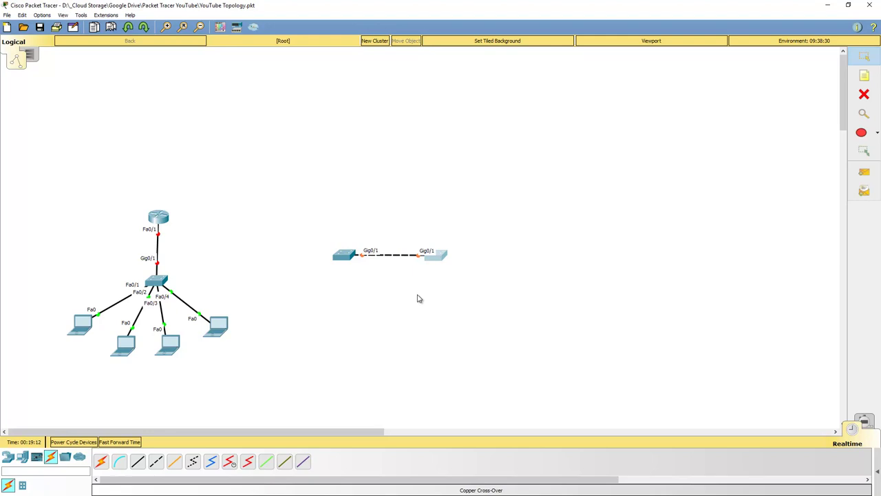
click(22, 458)
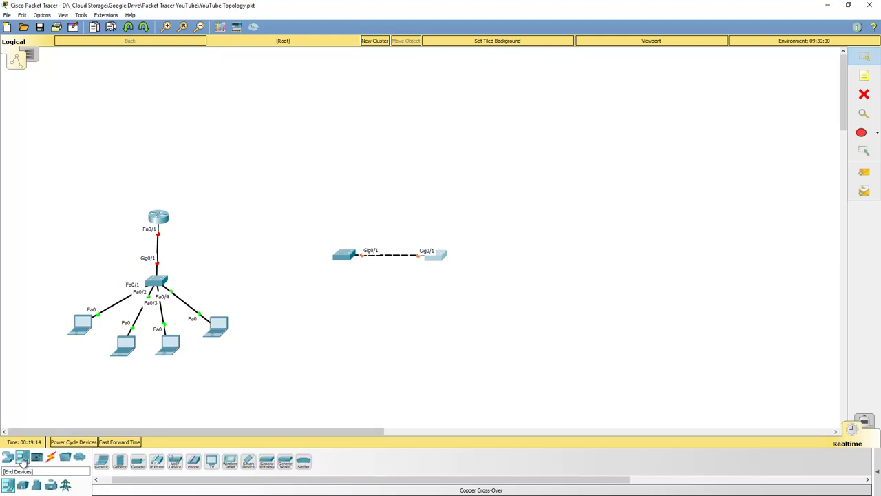
Place a 1941 router and a laptop above the new switch pair.
click(7, 457)
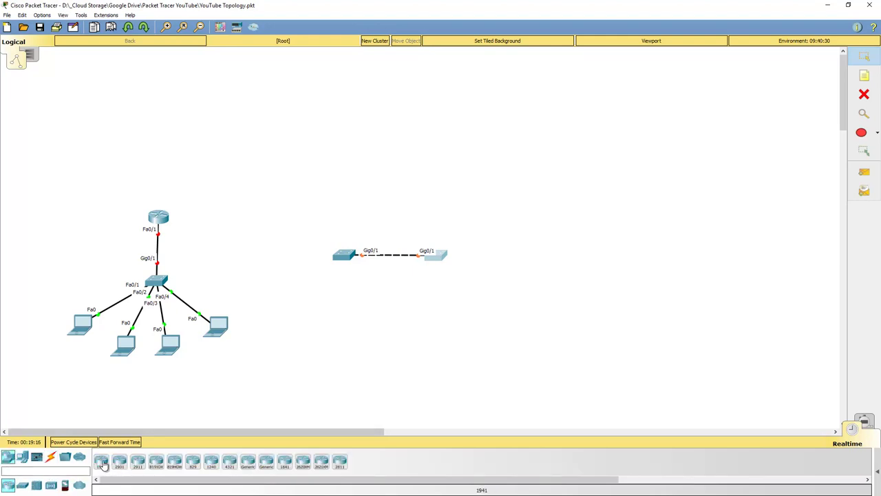
click(335, 189)
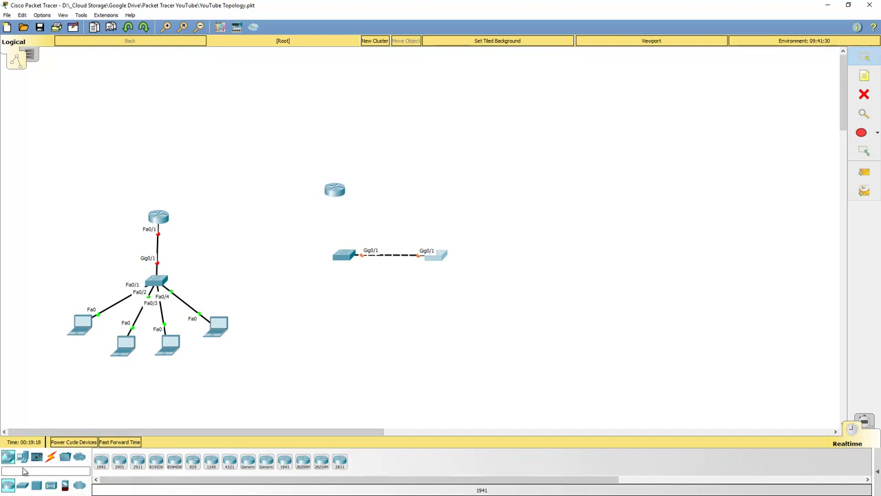
click(22, 458)
click(101, 461)
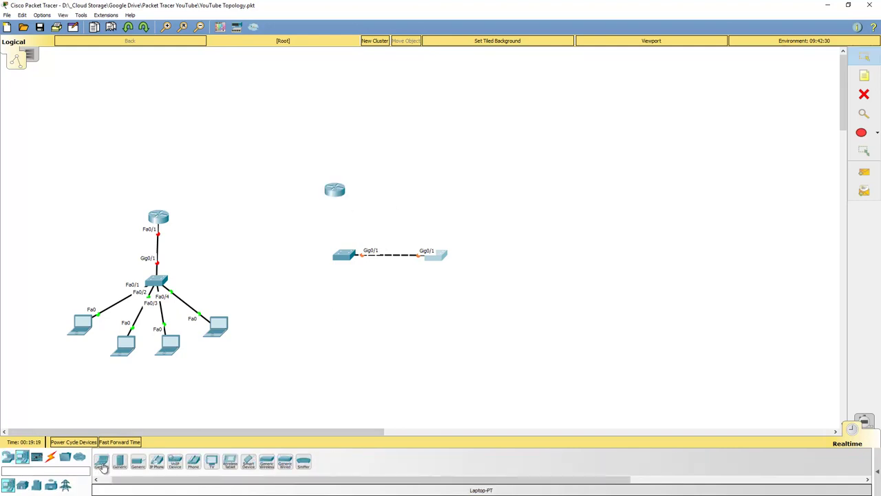
click(453, 186)
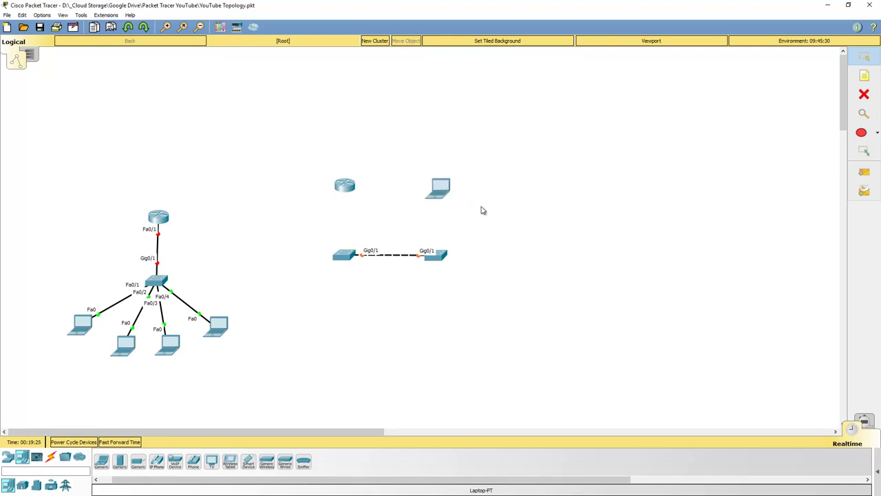
Drag the original router below the switch, then back to its place above it.
mouse_move(443, 199)
mouse_move(160, 283)
drag(161, 219, 199, 353)
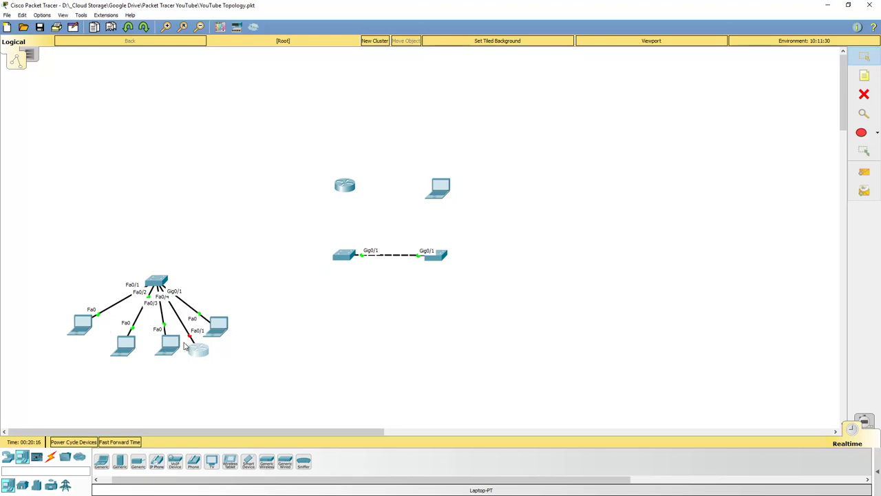
drag(200, 351, 157, 216)
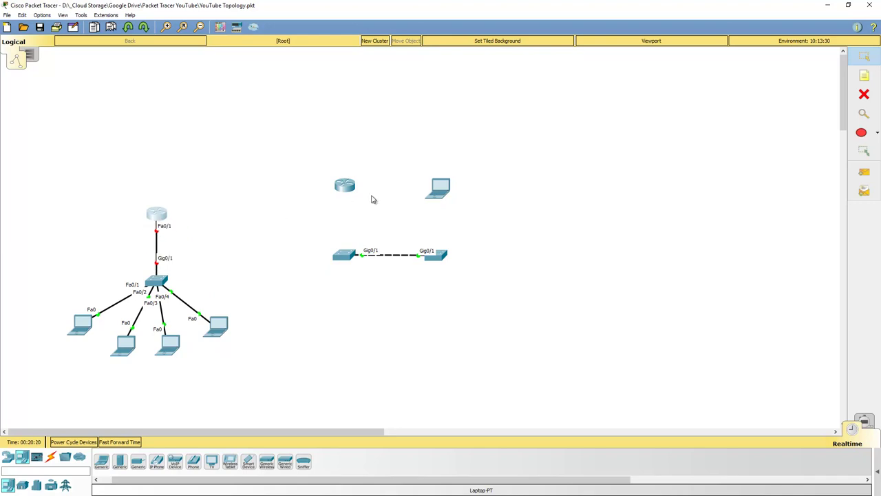
Connect the new router's Gig0/0 to the laptop's FastEthernet0 with a copper cross-over cable.
click(50, 457)
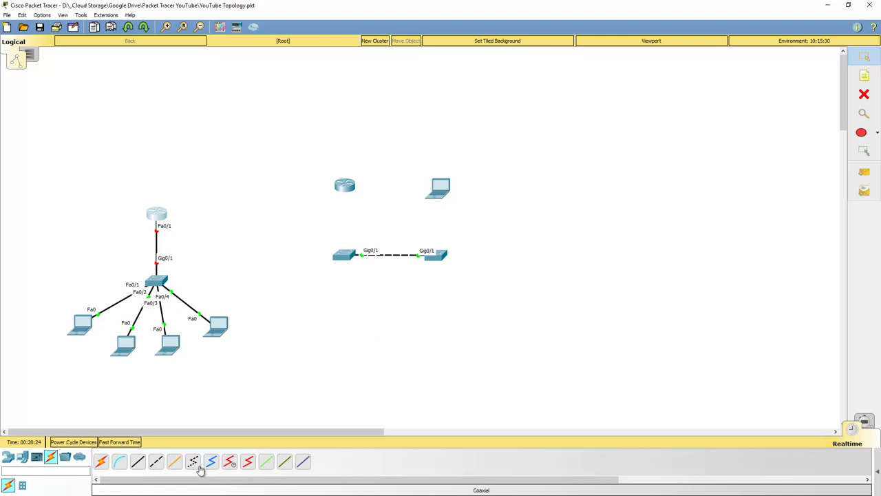
click(155, 462)
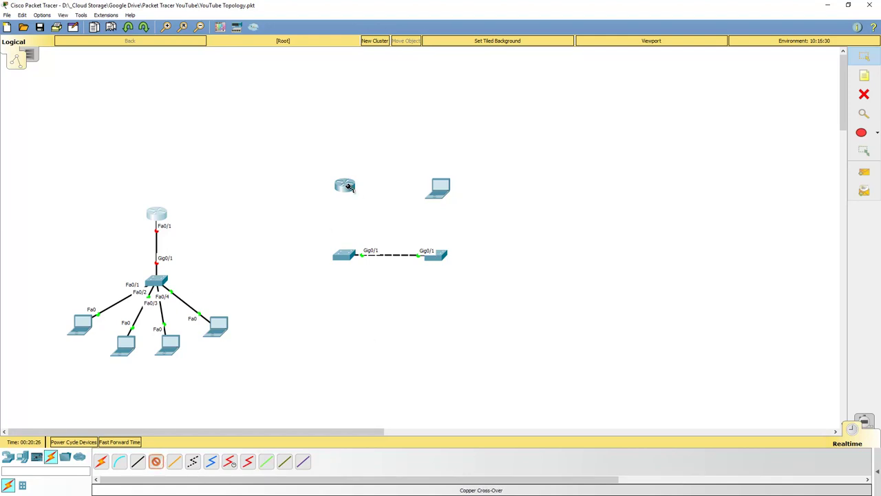
click(349, 186)
click(365, 209)
click(439, 187)
click(463, 224)
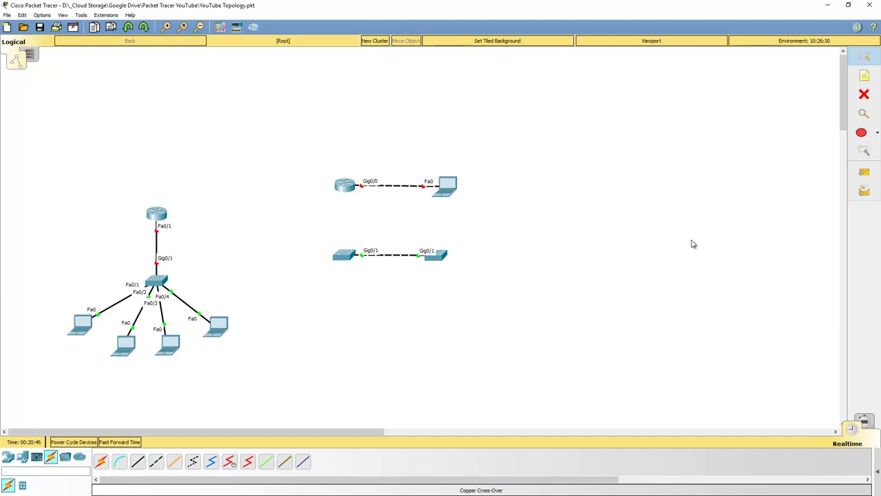
Delete the new router, the laptop and both added switches.
click(864, 94)
click(345, 185)
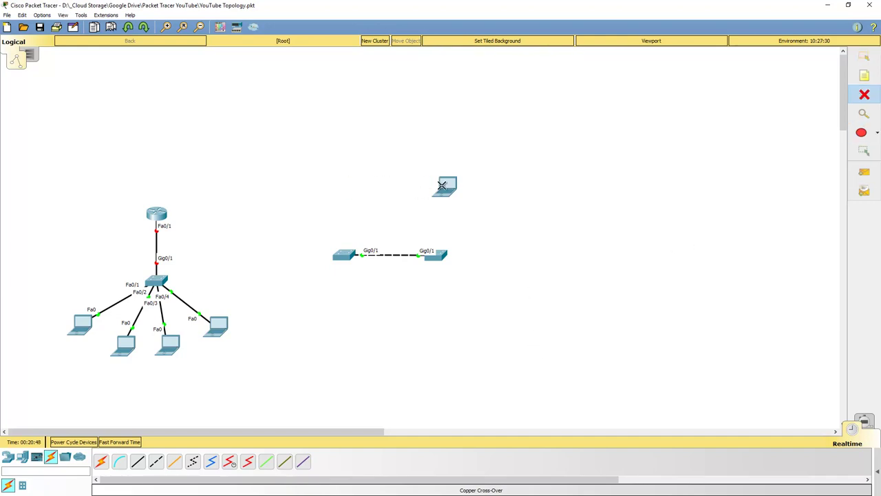
click(442, 185)
click(348, 254)
click(434, 256)
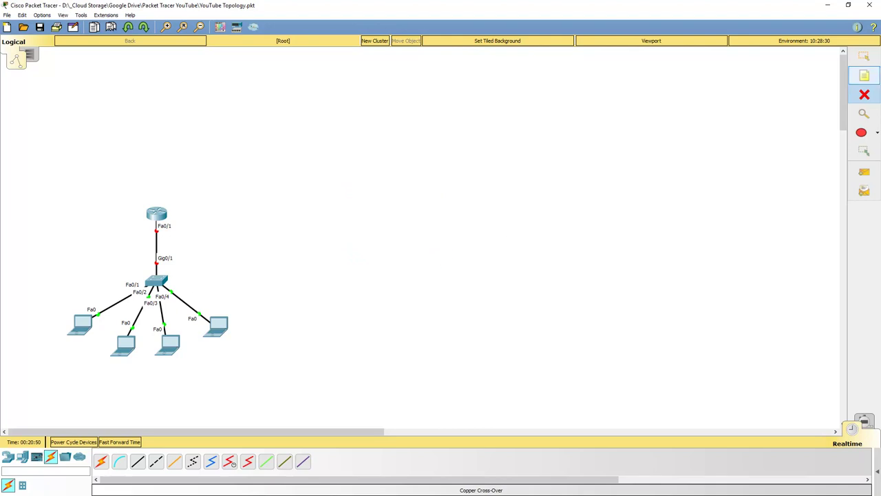
click(865, 57)
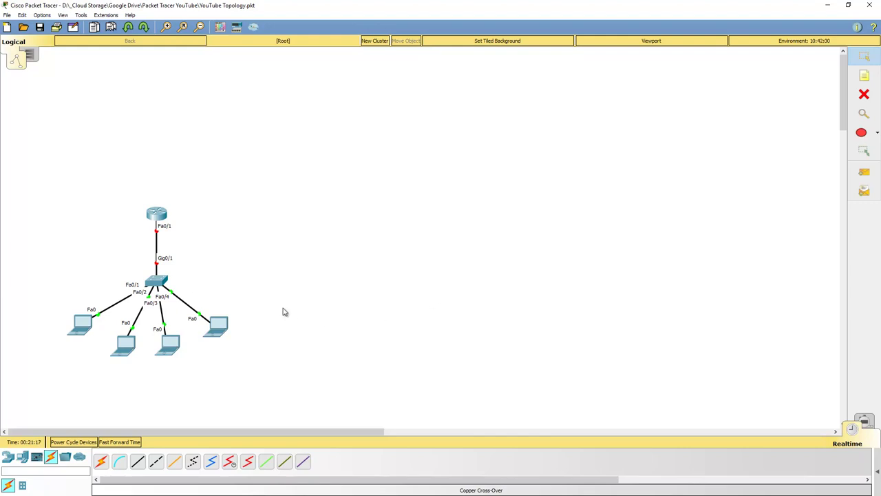
Run ipconfig in Laptop3's command prompt, seeing IP 0.0.0.0, then close the prompt.
click(218, 326)
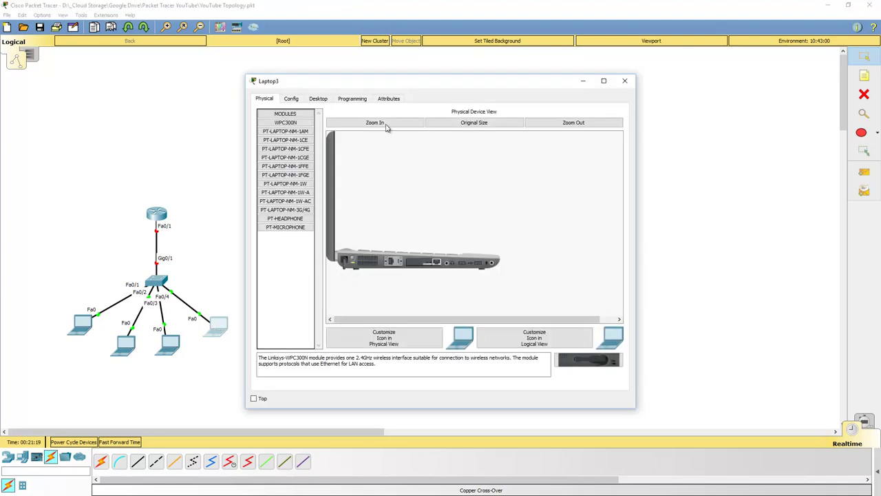
drag(402, 82, 420, 79)
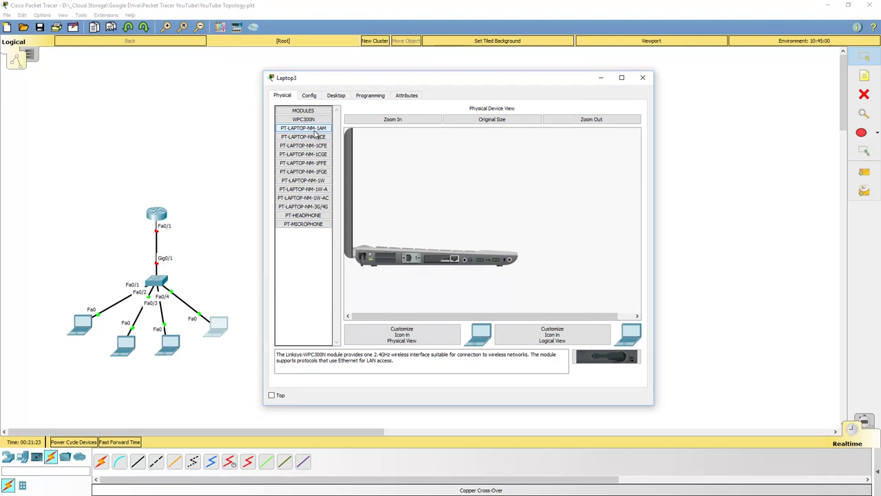
click(336, 96)
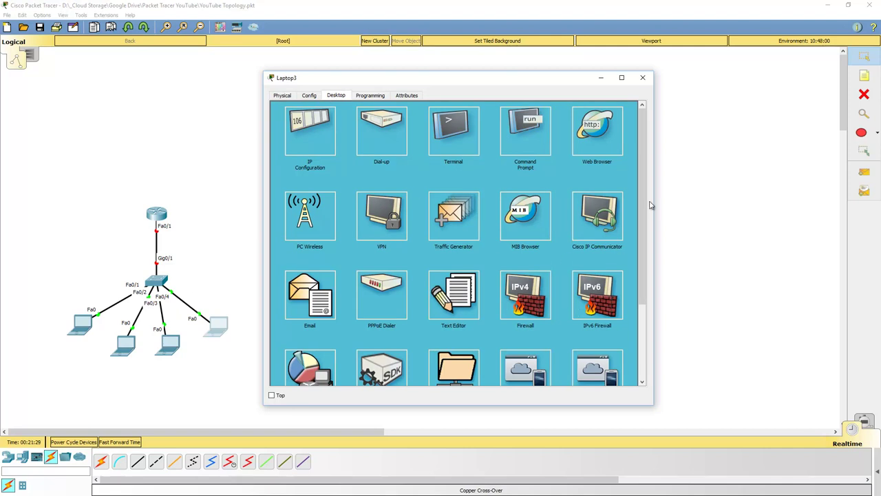
drag(645, 211, 636, 187)
click(527, 127)
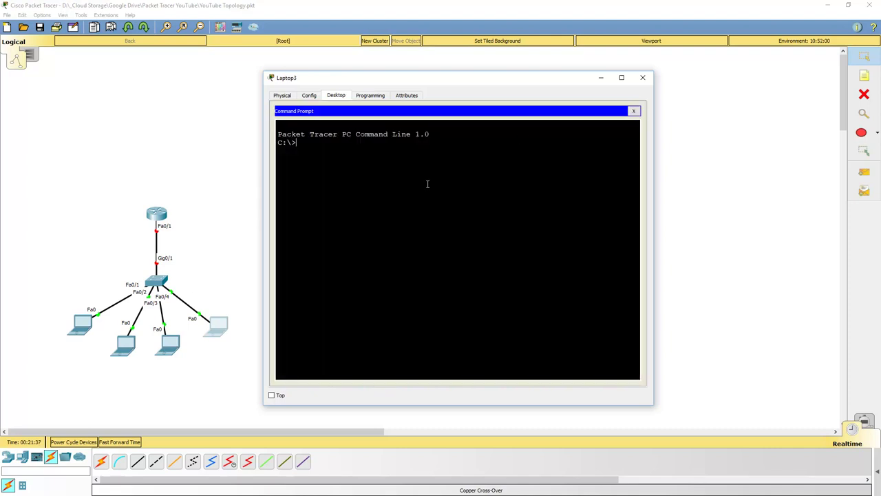
text(ipconfig)
key(Return)
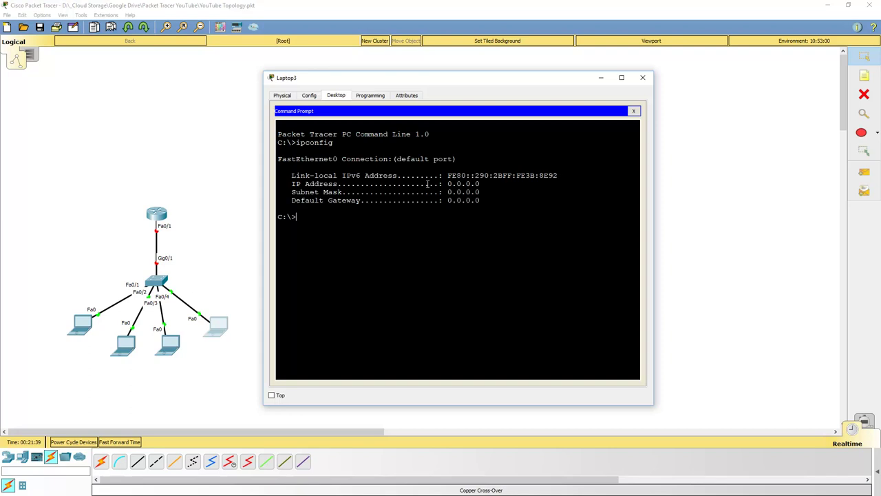
text(ping)
key(BackSpace)
key(BackSpace)
key(BackSpace)
key(BackSpace)
key(BackSpace)
click(633, 111)
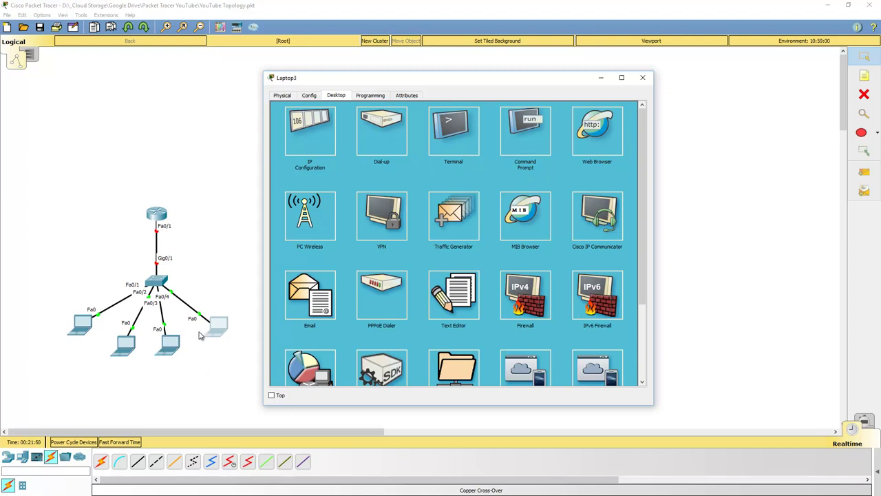
Close Laptop3 and rename the leftmost laptop's display name to PC1.
click(643, 77)
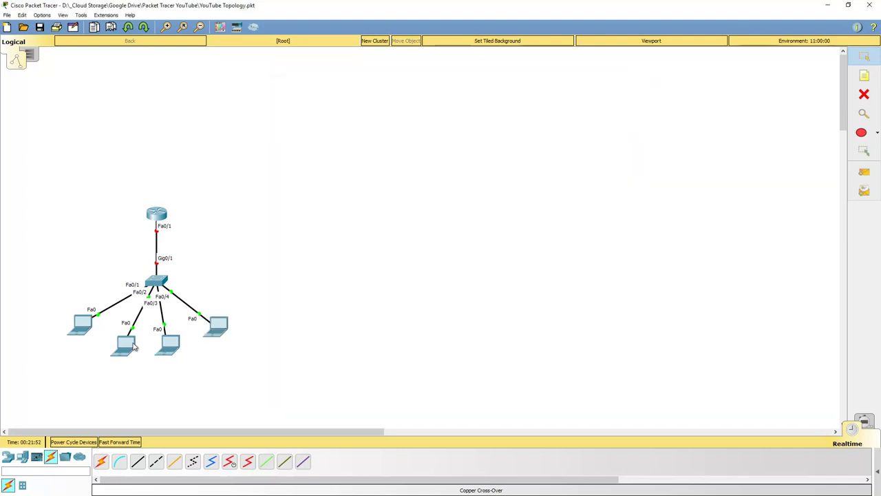
click(75, 330)
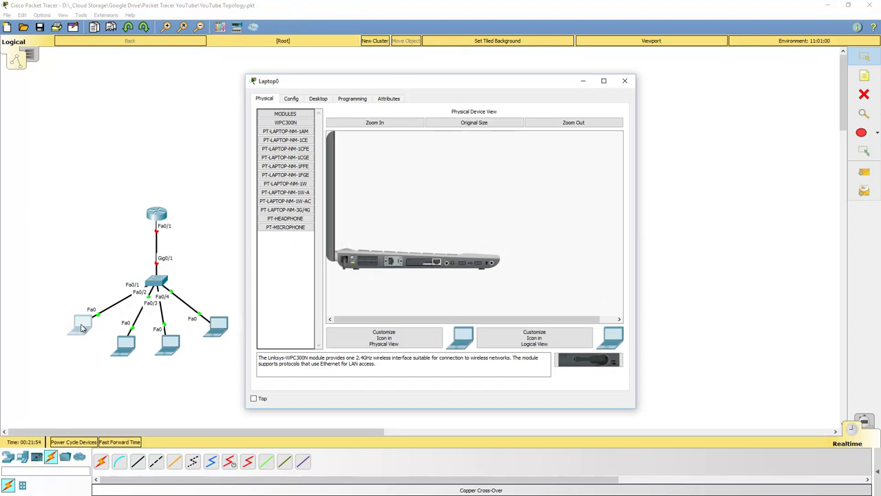
click(291, 99)
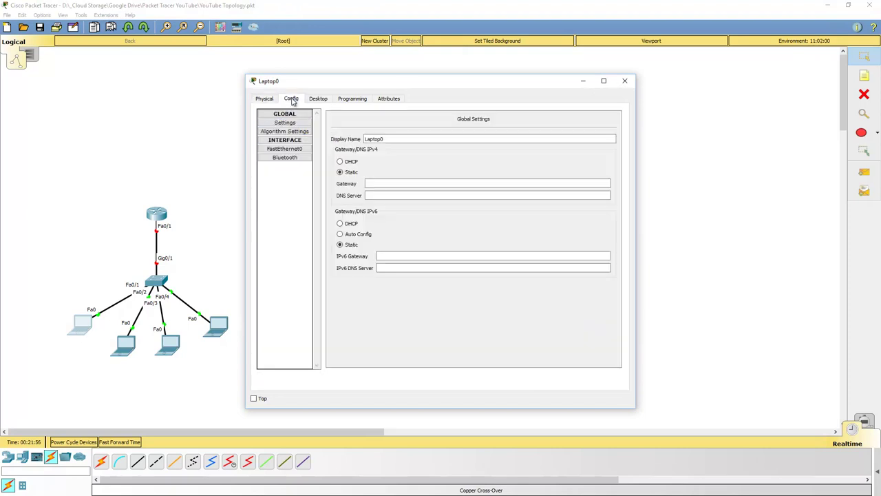
click(395, 138)
key(BackSpace)
key(BackSpace)
key(BackSpace)
key(BackSpace)
text(PC 1)
key(BackSpace)
key(BackSpace)
text(1)
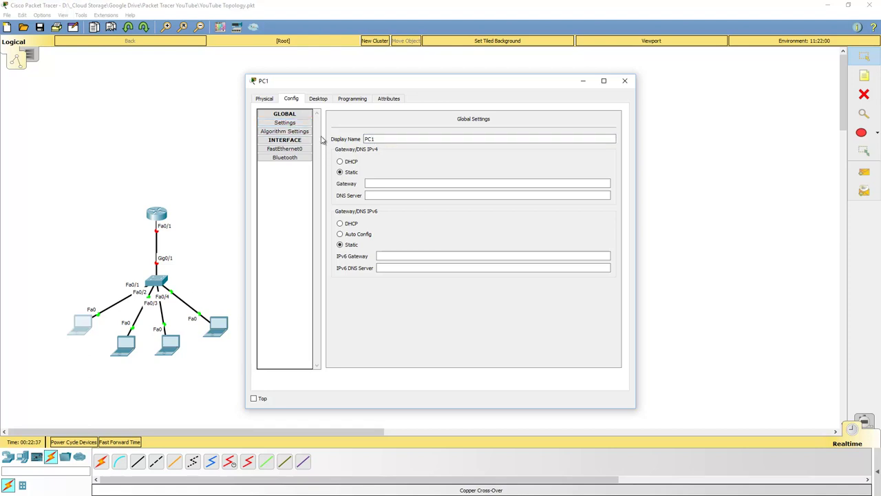
Give PC1's FastEthernet0 IP 10.1.1.10 with mask 255.255.255.0.
click(293, 149)
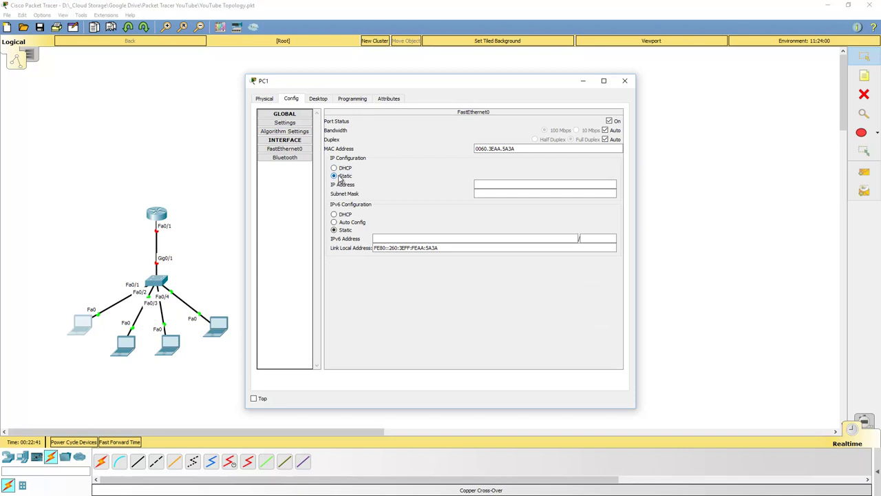
click(480, 184)
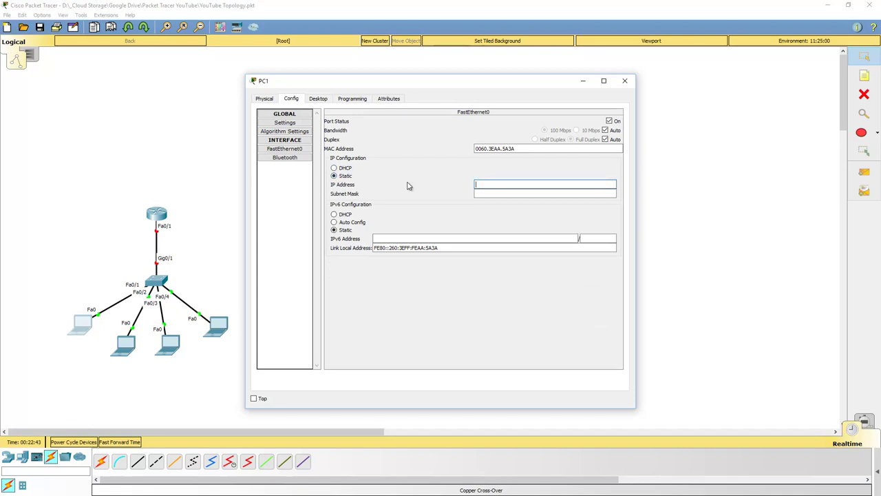
text(10.1.1.10)
key(Tab)
text(255)
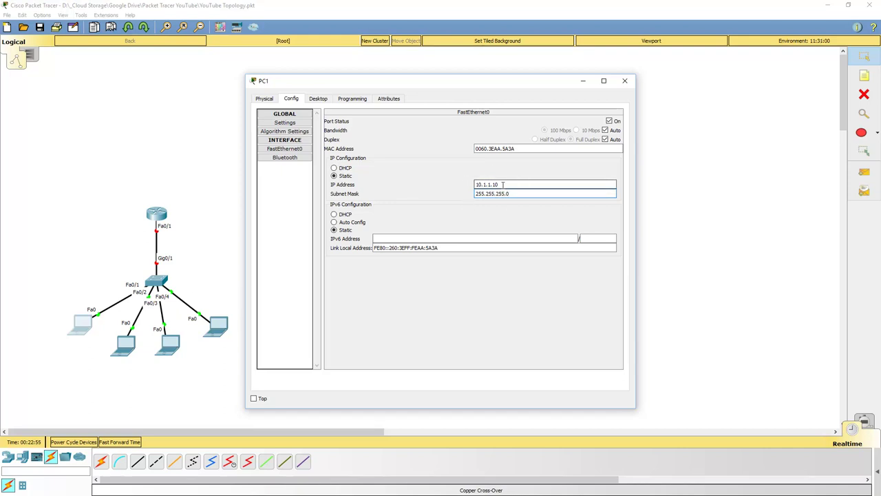
drag(480, 83, 501, 71)
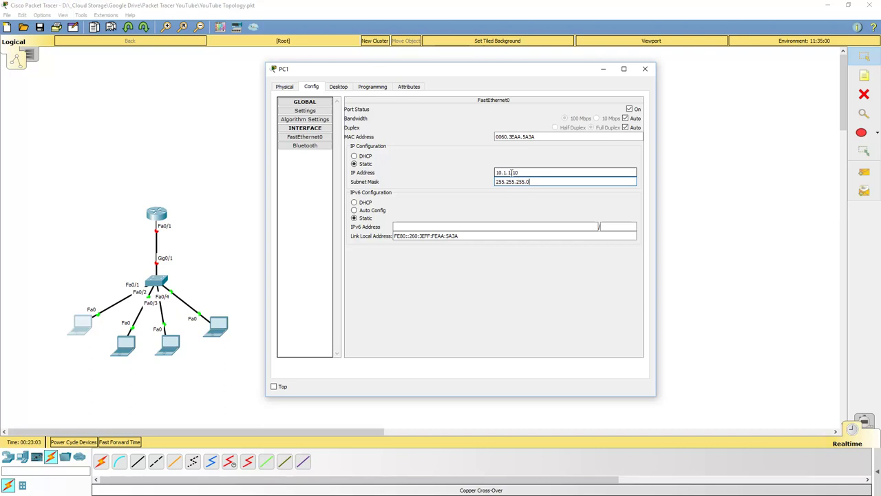
drag(522, 173, 491, 182)
key(Tab)
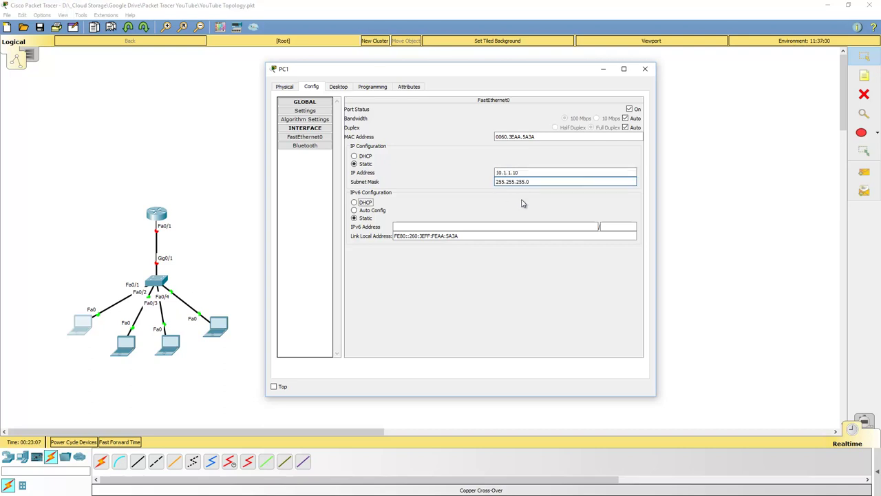
click(645, 68)
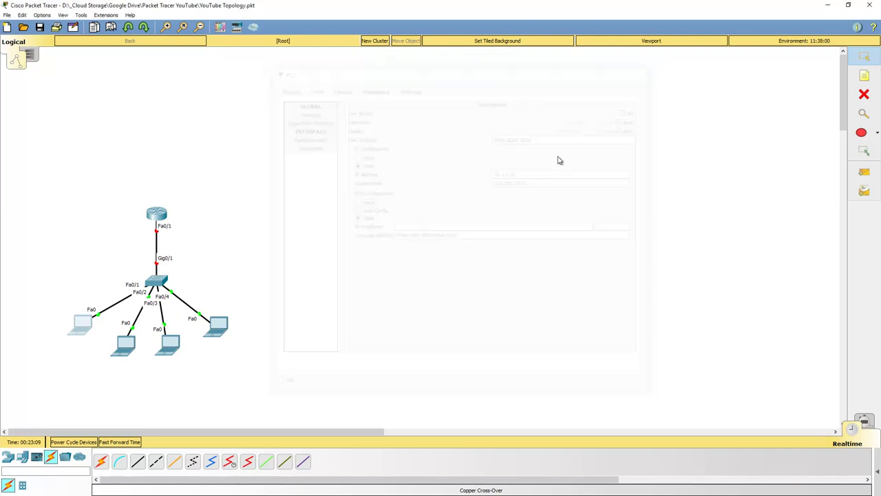
Change the second laptop's display name from Laptop1 to PC2.
click(129, 343)
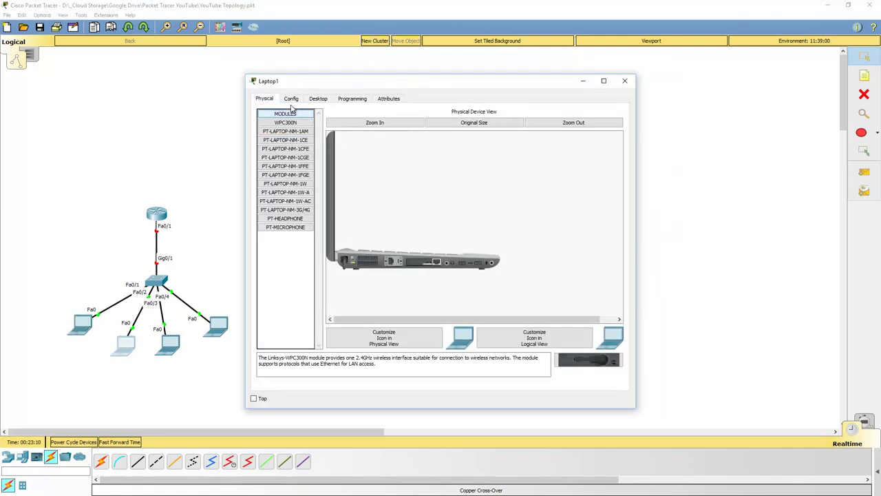
click(291, 99)
drag(390, 138, 331, 143)
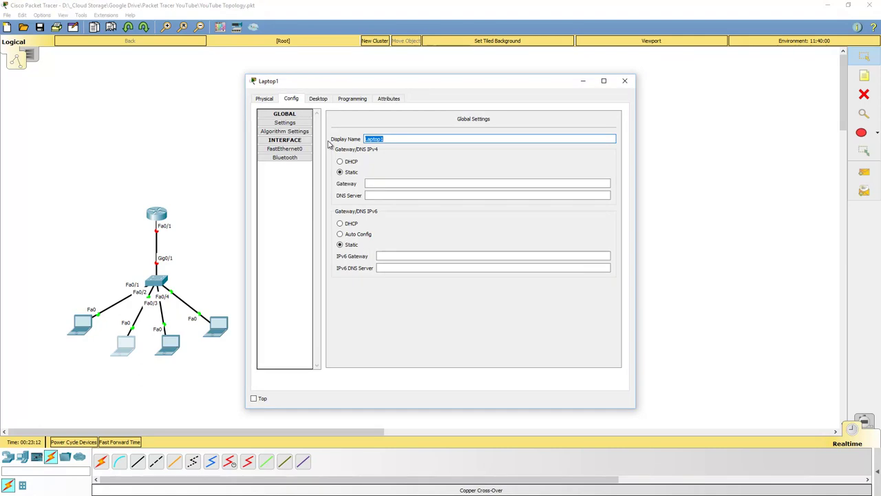
text(pc2)
key(BackSpace)
key(BackSpace)
text(c2)
key(Left)
key(BackSpace)
key(BackSpace)
text(PC)
Set PC2's FastEthernet0 to IP 10.1.1.20 with mask 255.255.255.0.
click(285, 149)
click(485, 183)
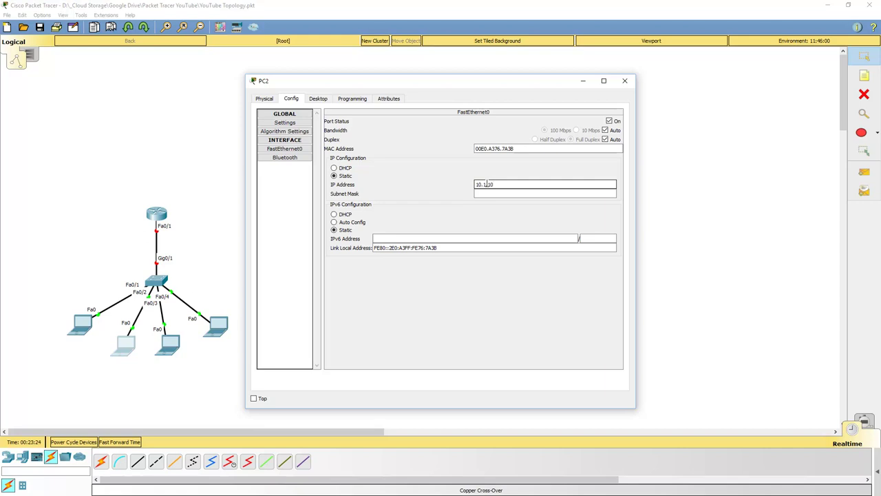
click(485, 193)
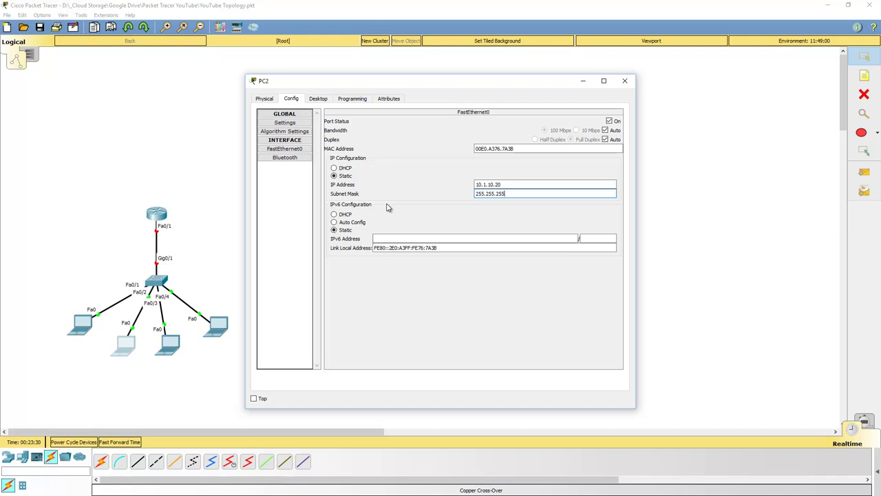
click(625, 81)
Run ipconfig in PC1's command prompt to confirm address 10.1.1.10.
click(89, 331)
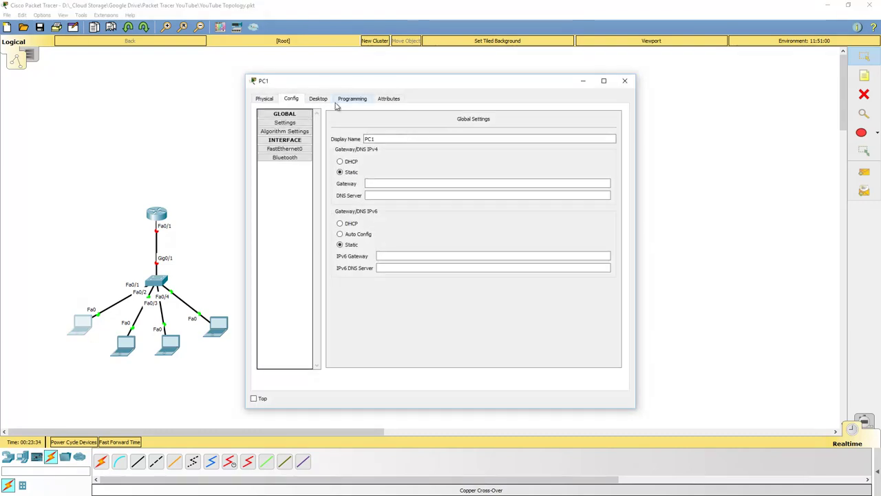
click(318, 98)
click(507, 135)
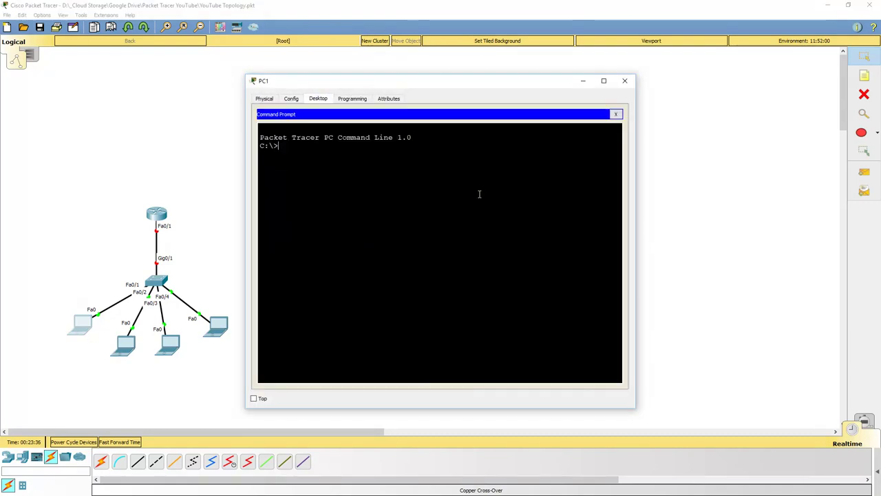
text(ipconfig)
key(Return)
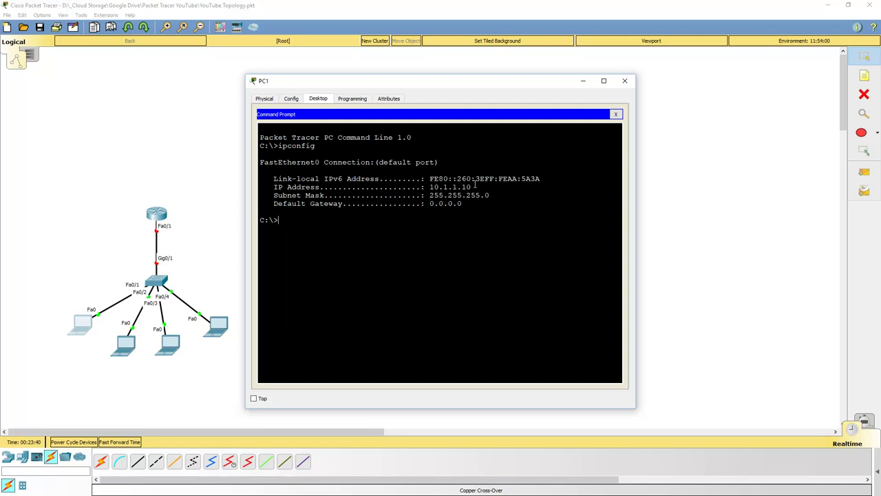
Ping 10.1.1.20 from PC1; the requests time out.
text(ping 10.1.1.20)
key(Return)
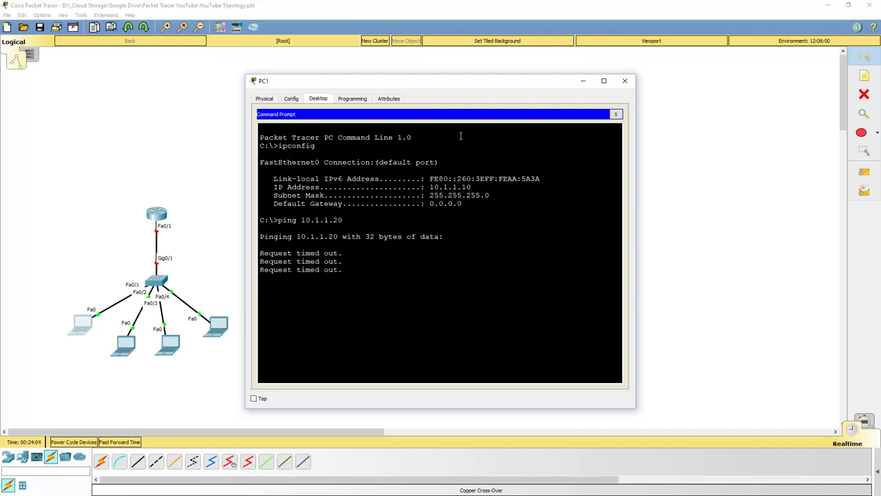
drag(445, 84, 602, 71)
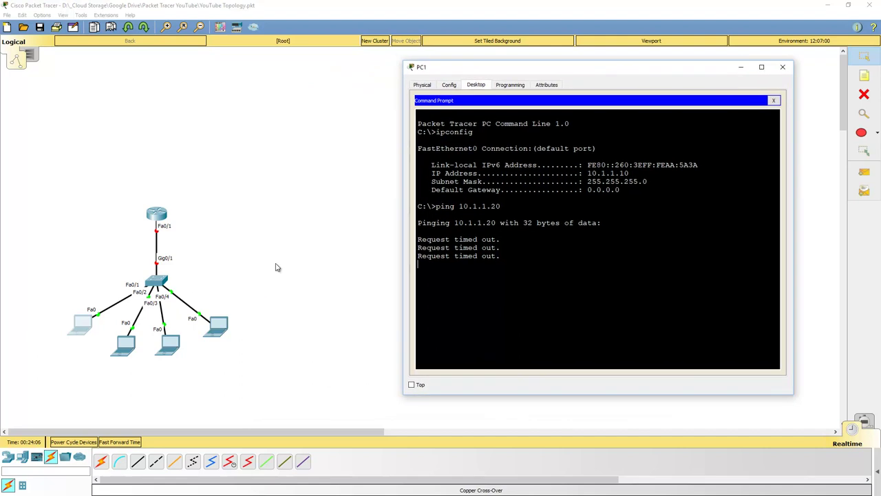
Check PC2's FastEthernet0 address 10.1.10.20 and mask 255.255.255.0, then close PC2's window.
click(127, 342)
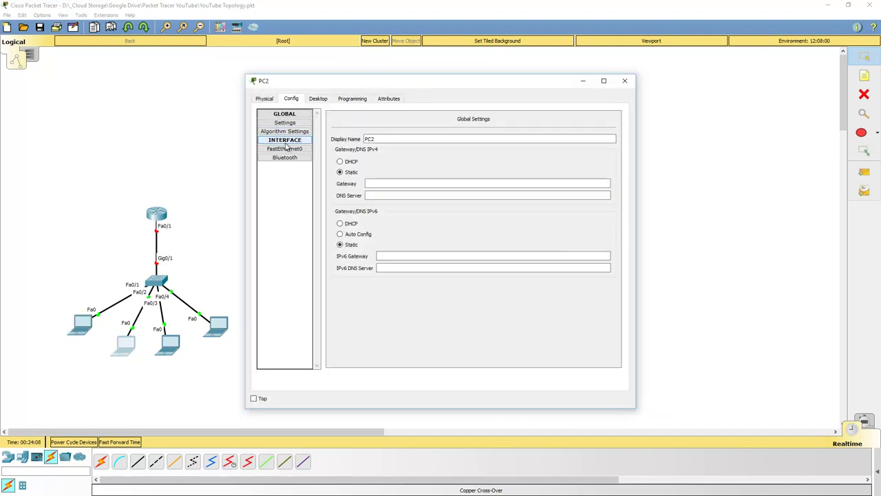
click(285, 148)
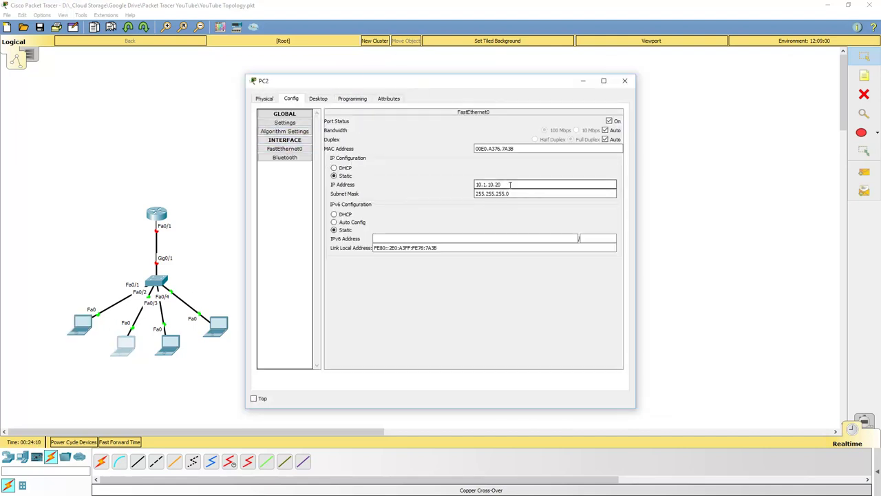
drag(416, 88, 254, 81)
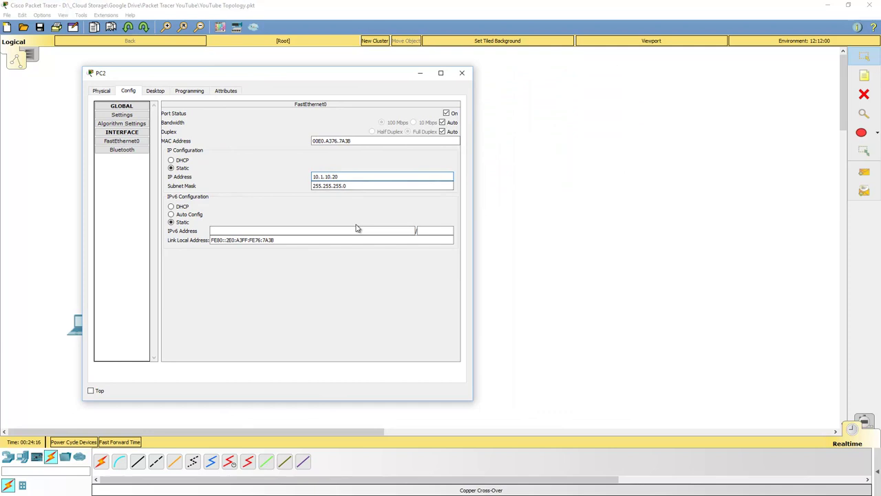
click(462, 73)
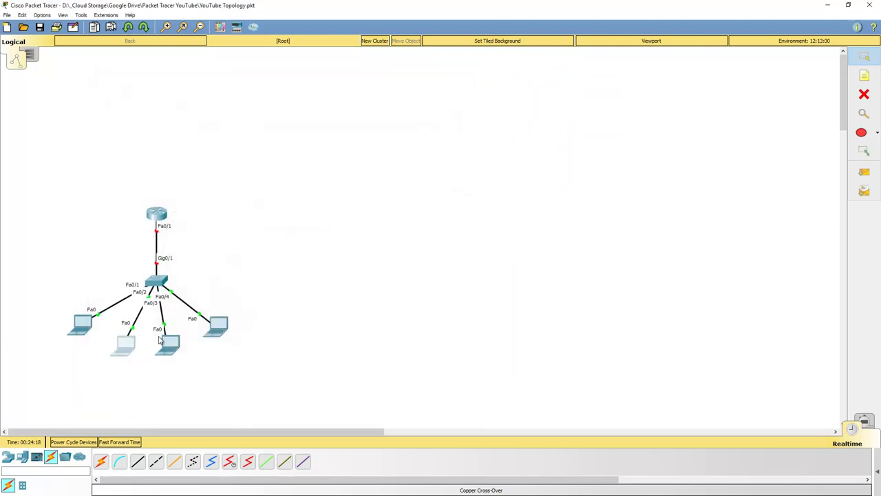
Rerun PC1's ping to 10.1.1.20 until all 4 replies return with 0% loss, then close PC1.
click(124, 343)
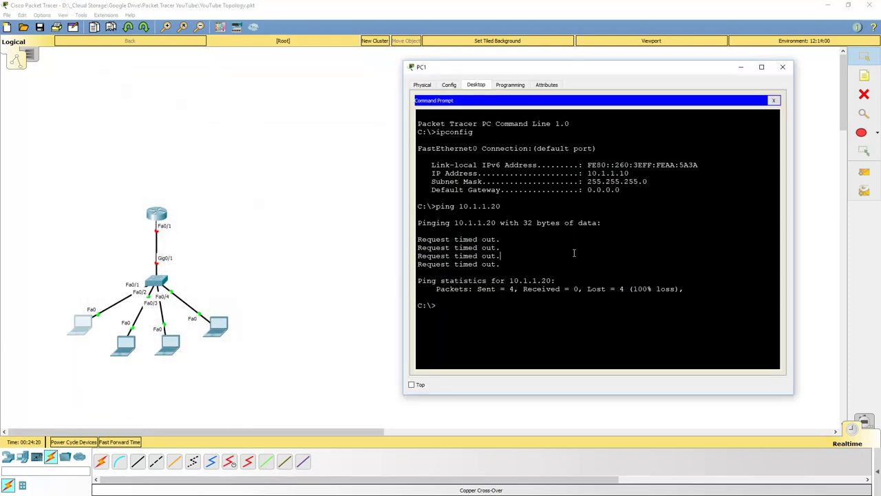
key(Up)
key(Return)
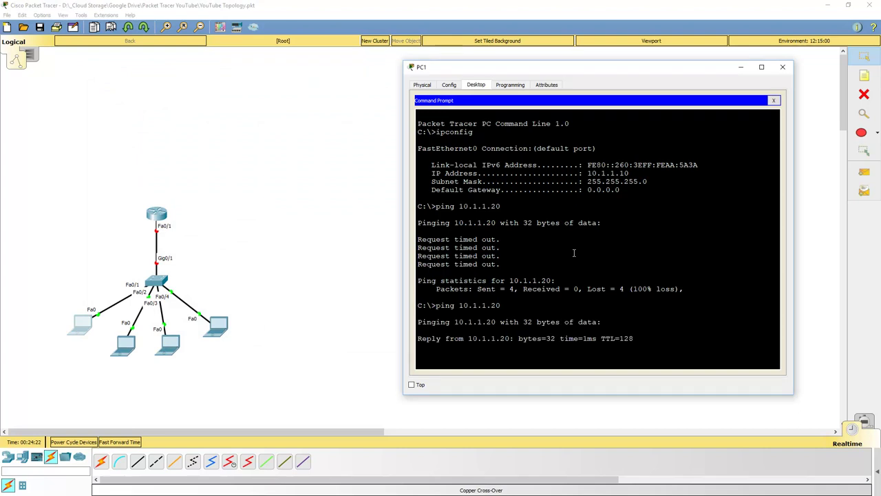
drag(584, 69, 488, 66)
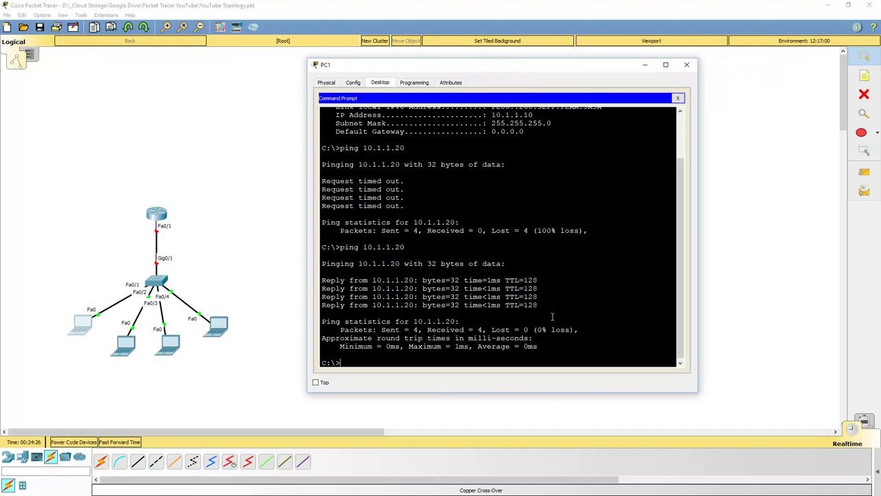
key(Up)
key(Return)
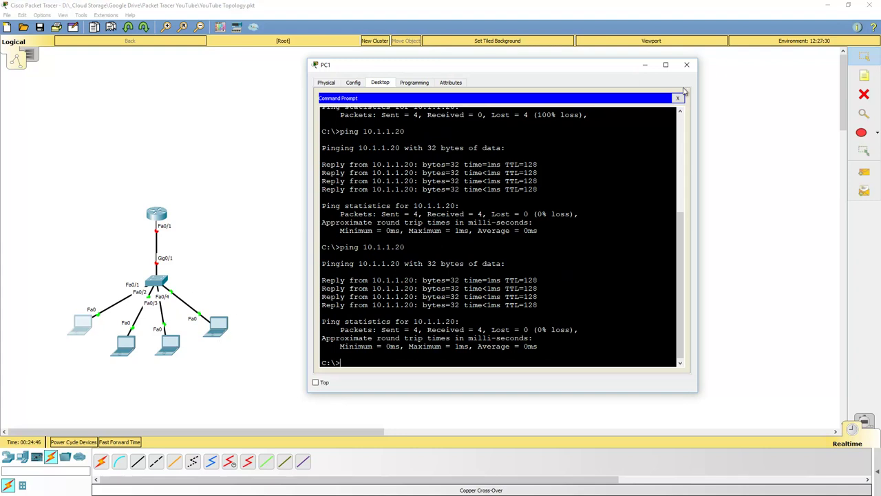
click(688, 66)
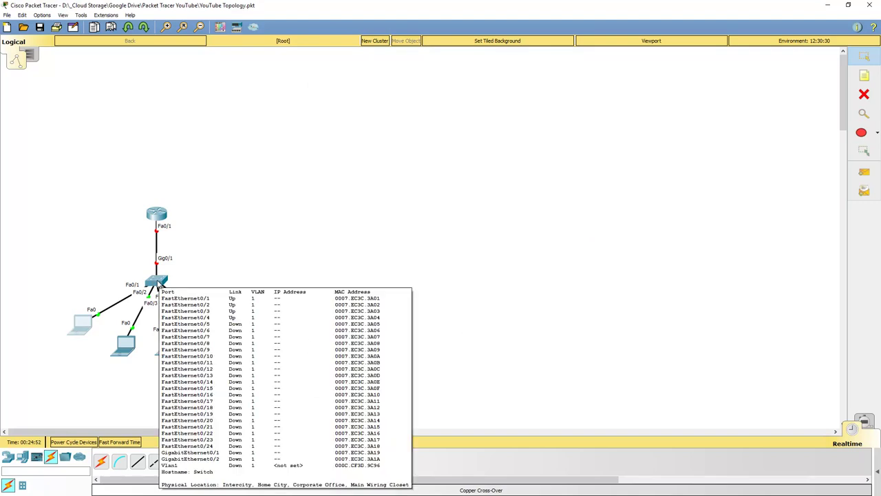
click(159, 282)
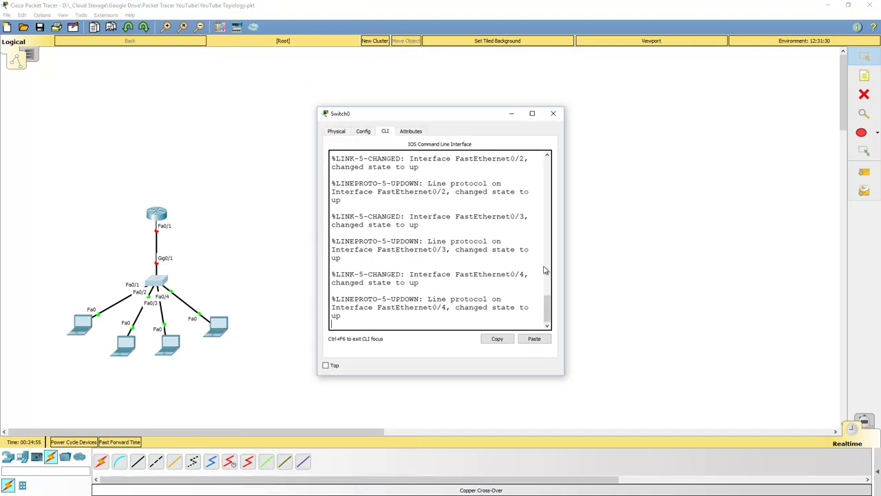
drag(564, 260, 797, 260)
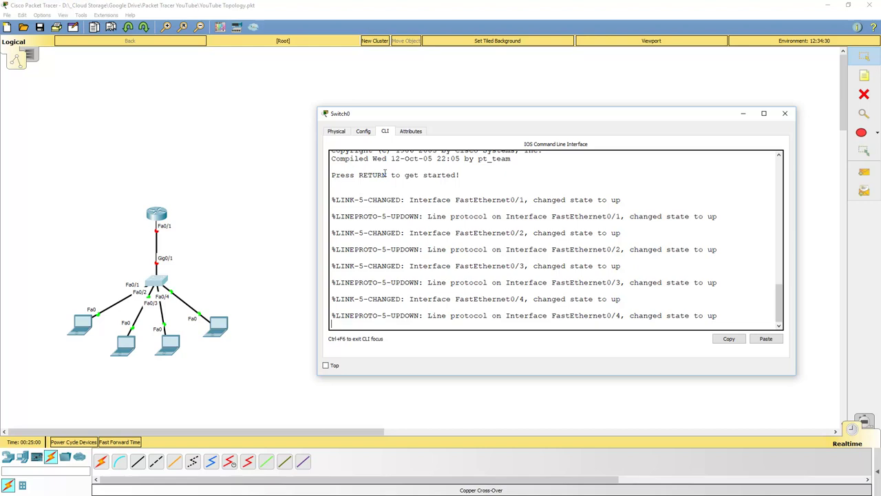
key(Return)
key(Return)
key(Return)
key(Return)
key(Return)
key(Return)
key(Return)
key(Return)
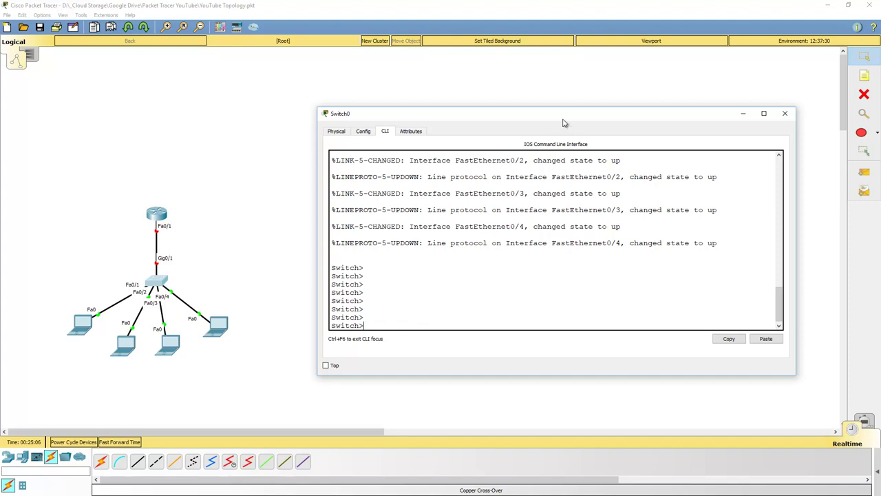
drag(561, 118, 505, 106)
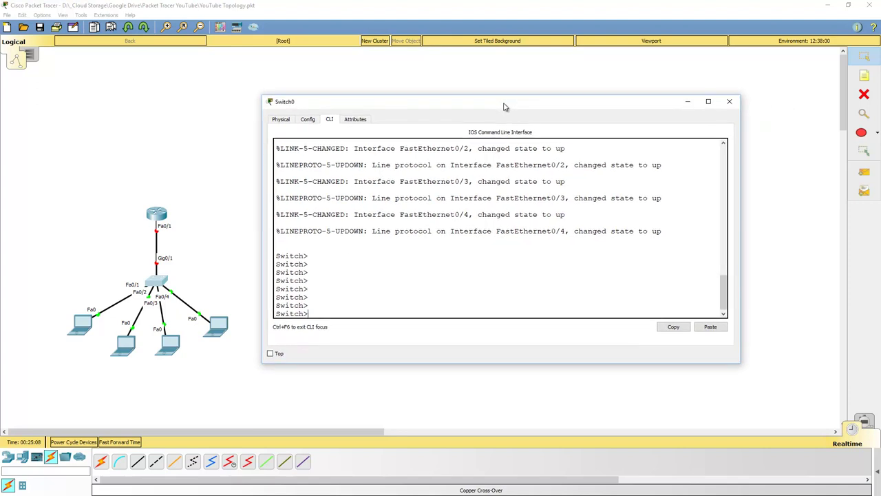
click(730, 102)
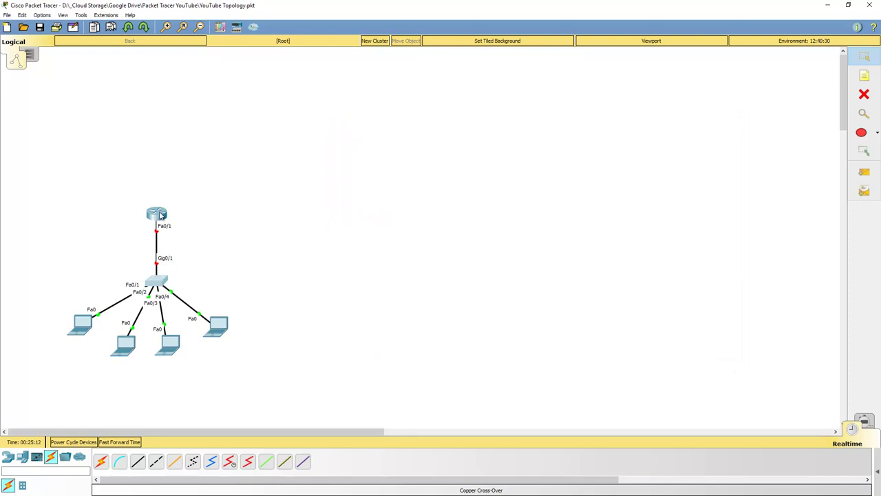
Rename the third laptop PC3 and give it IP 10.1.1.30 with mask 255.255.255.0.
mouse_move(159, 218)
click(170, 347)
click(291, 99)
double_click(371, 139)
text(PC3)
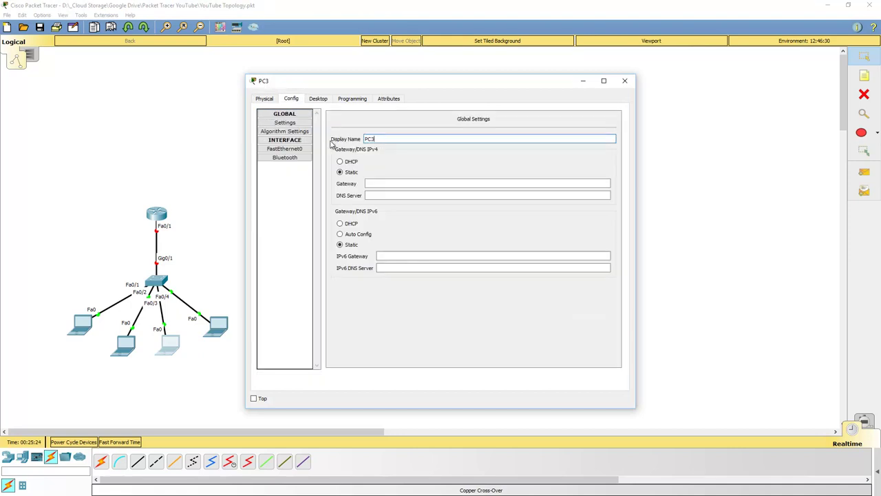
click(284, 149)
click(493, 184)
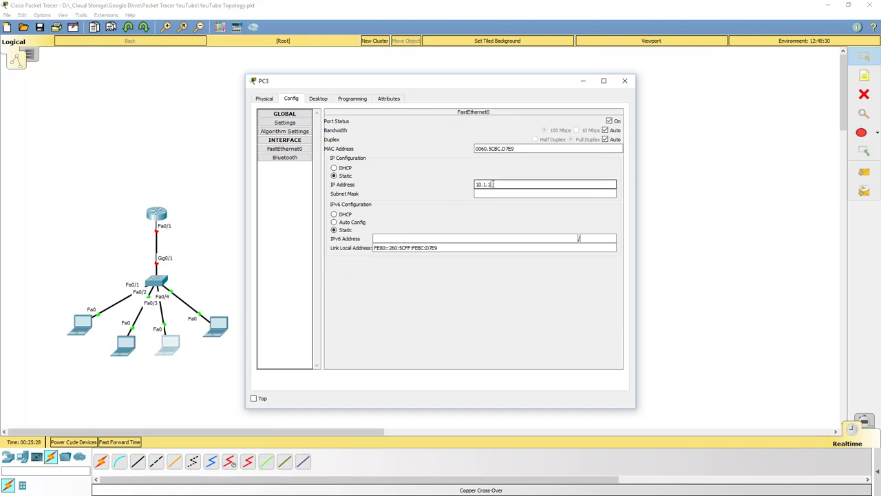
key(Tab)
text(255.255)
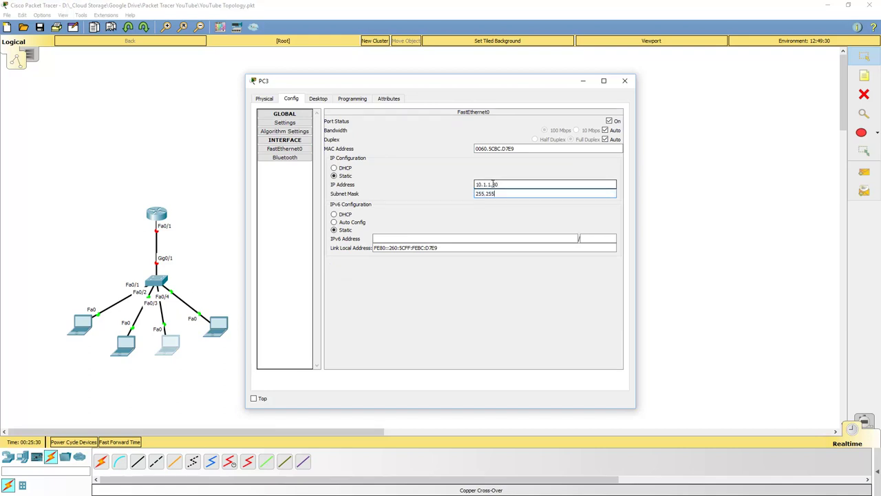
text(.255.0)
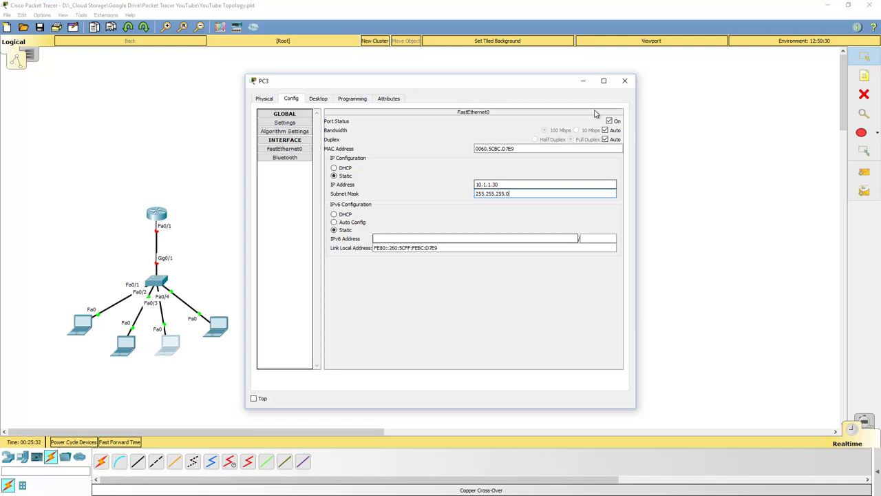
click(625, 80)
Rename Laptop3 to PC4 and give it IP 10.1.1.40 with mask 255.255.255.0.
click(216, 325)
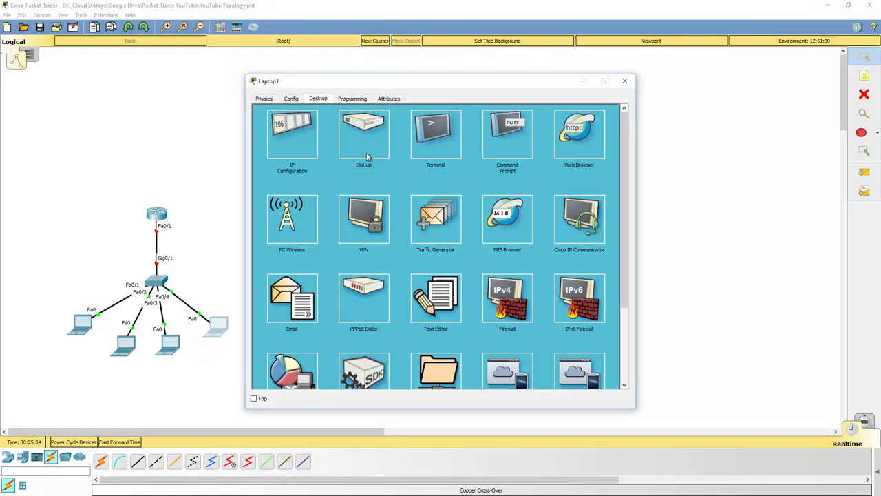
click(291, 98)
double_click(386, 139)
text(PC4)
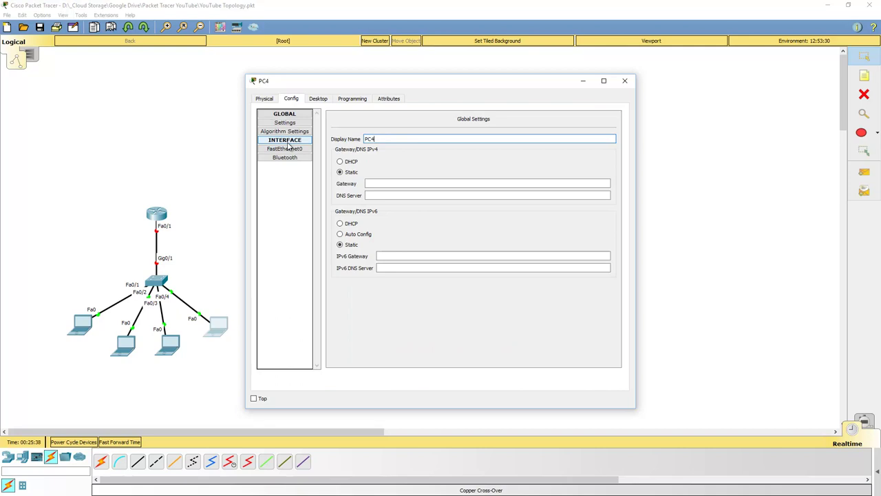
click(284, 149)
click(486, 184)
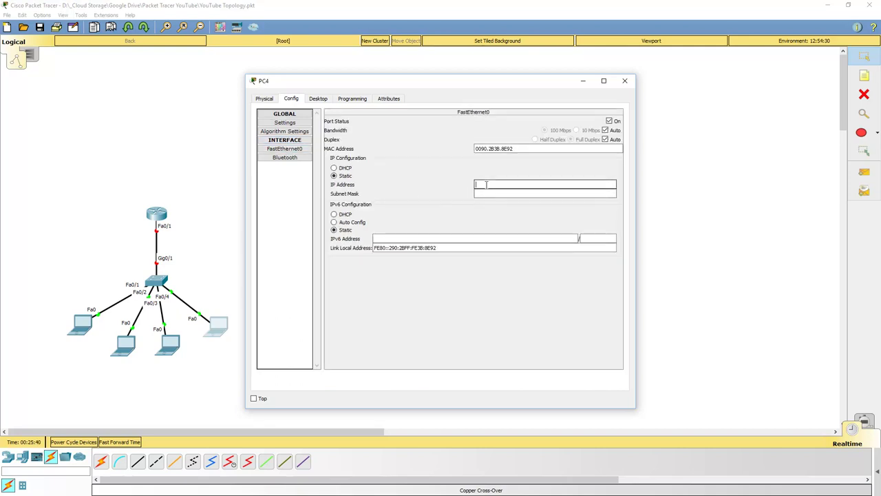
text(10.1.1.40)
key(Tab)
text(255.2)
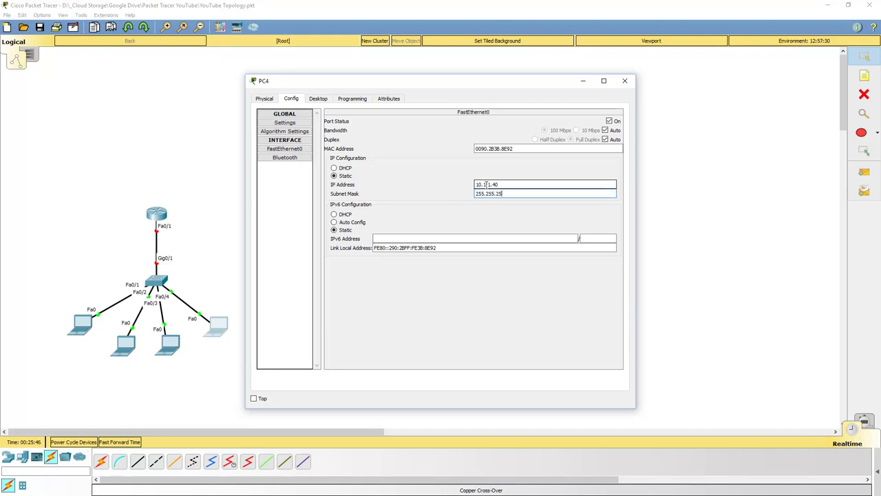
click(625, 80)
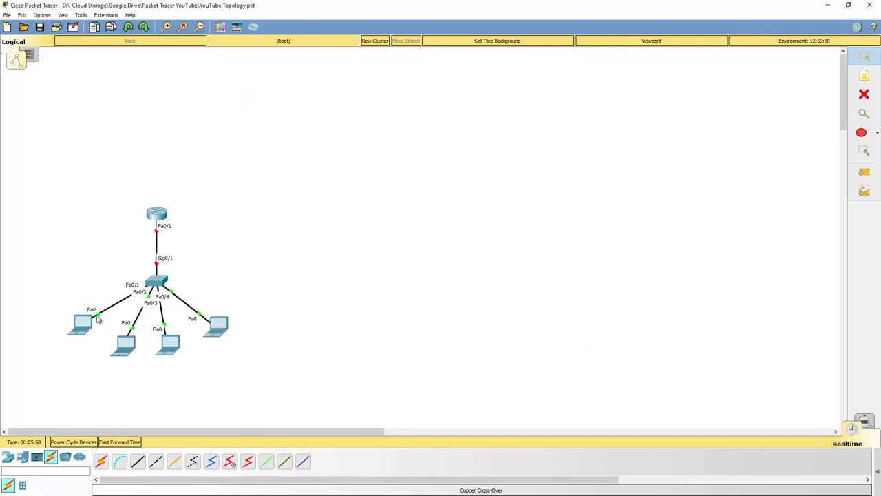
In Options > Preferences, try device model labels, then leave Show Device Name Labels enabled.
click(82, 17)
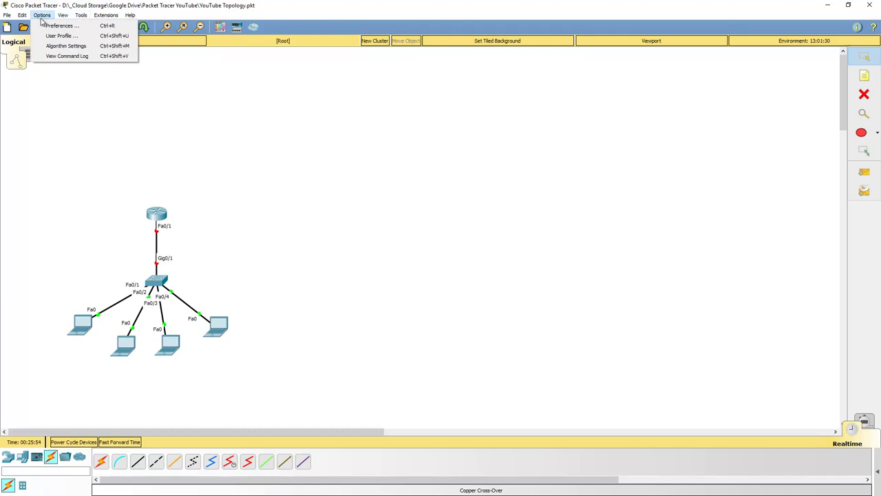
click(51, 26)
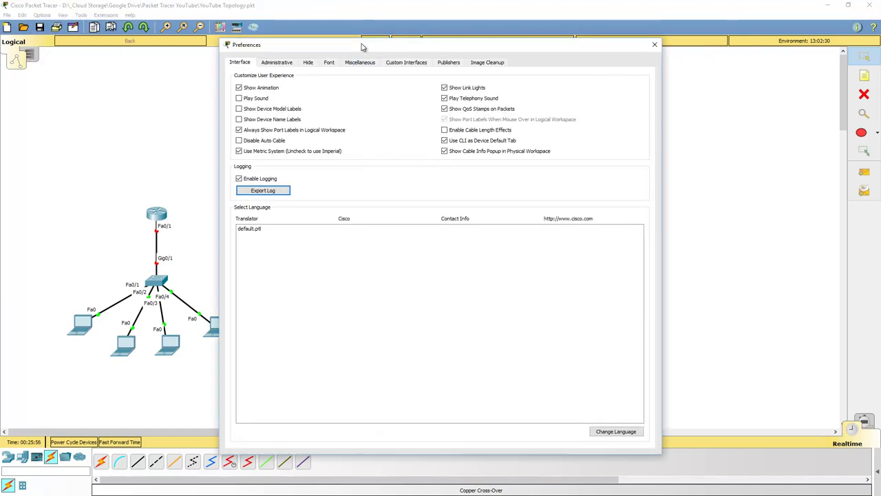
drag(364, 46, 428, 37)
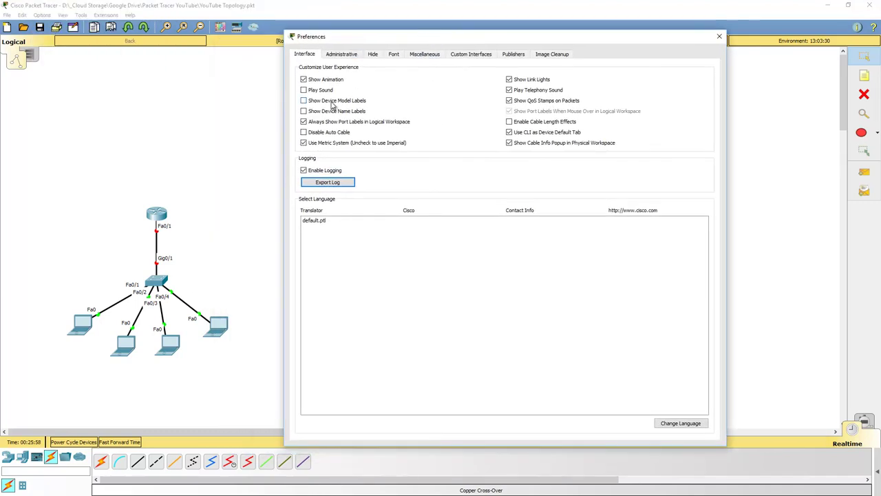
click(304, 101)
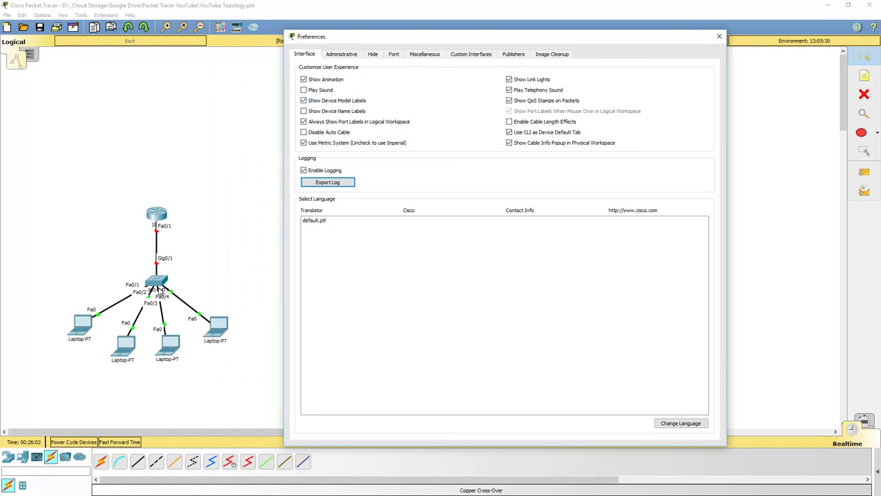
click(305, 102)
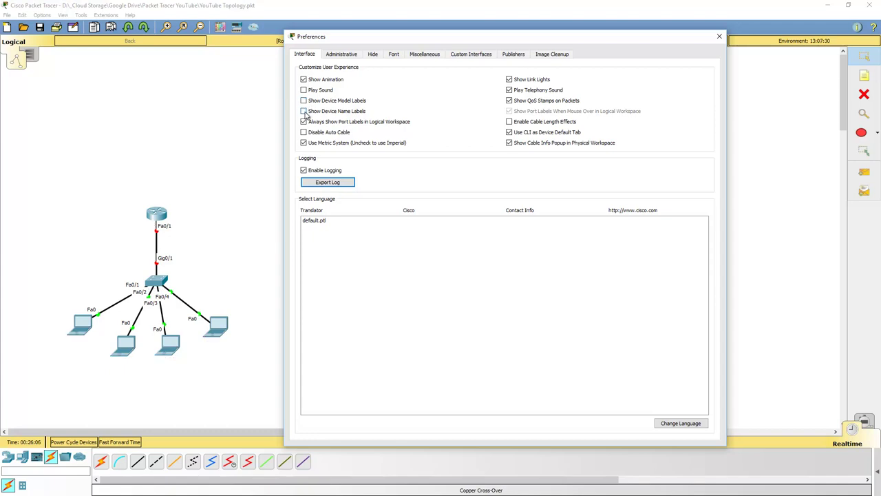
click(304, 112)
click(304, 111)
click(304, 111)
Close Preferences and save the labelled topology via File > Save.
click(719, 35)
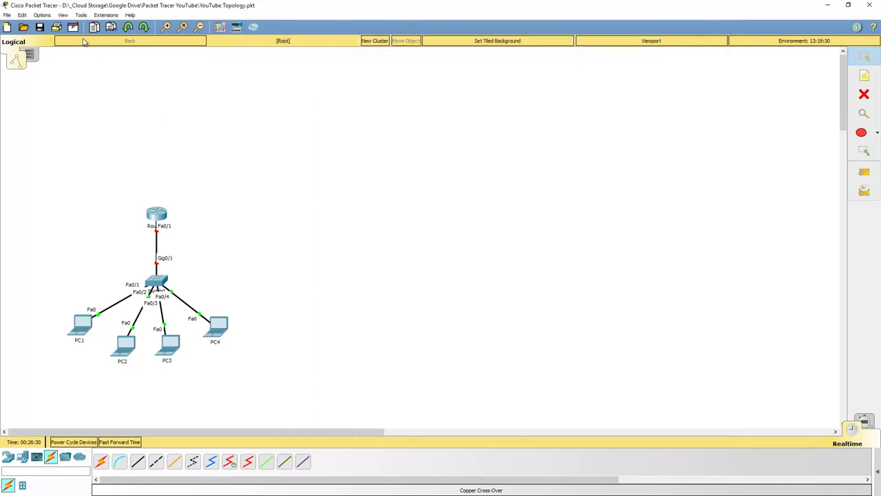
click(7, 14)
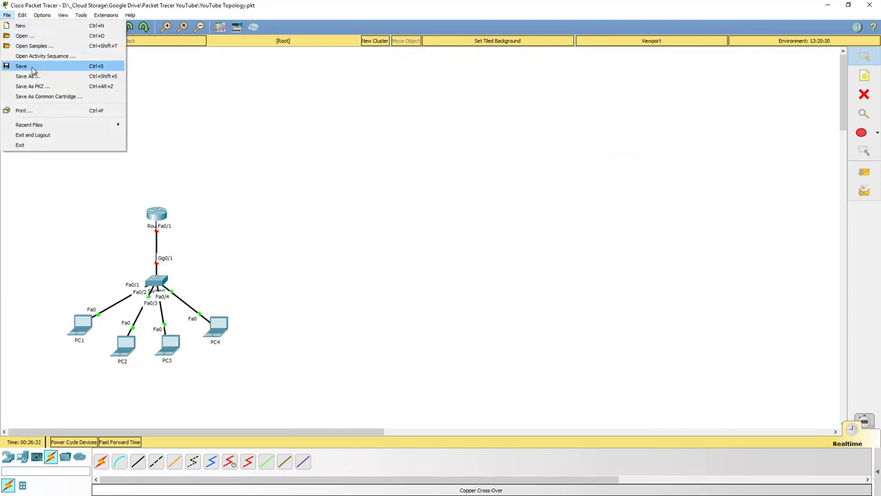
click(27, 66)
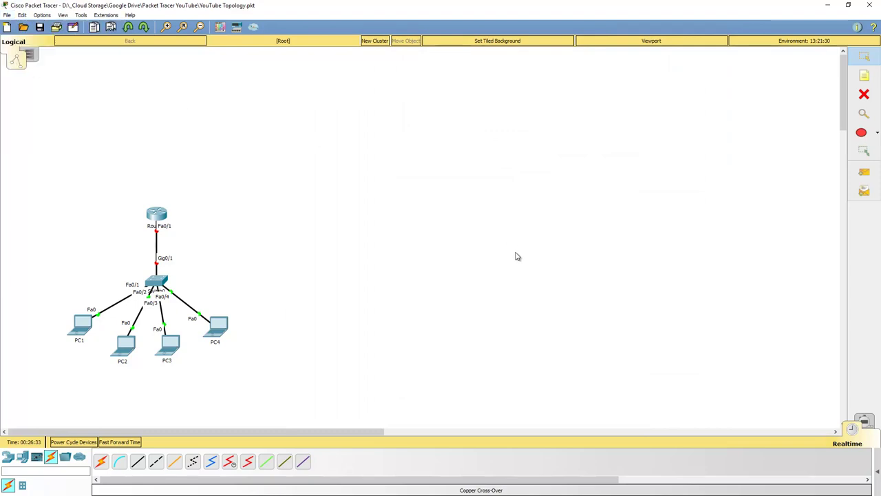